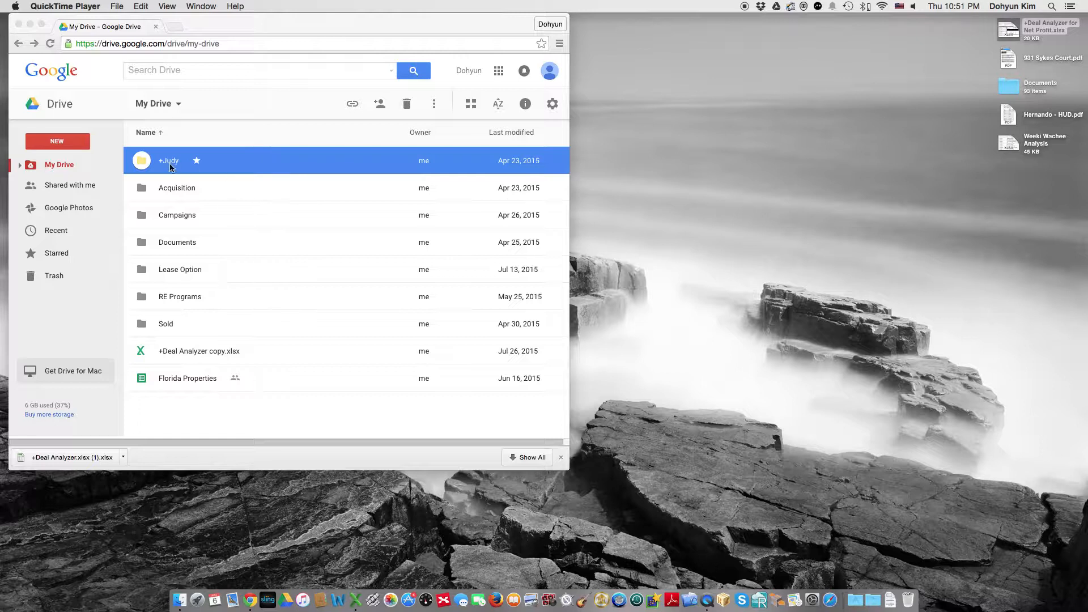
Open the starred folder and go through HUD, HUD Bidding and 2015 to the 08.2015 folder.
double_click(170, 164)
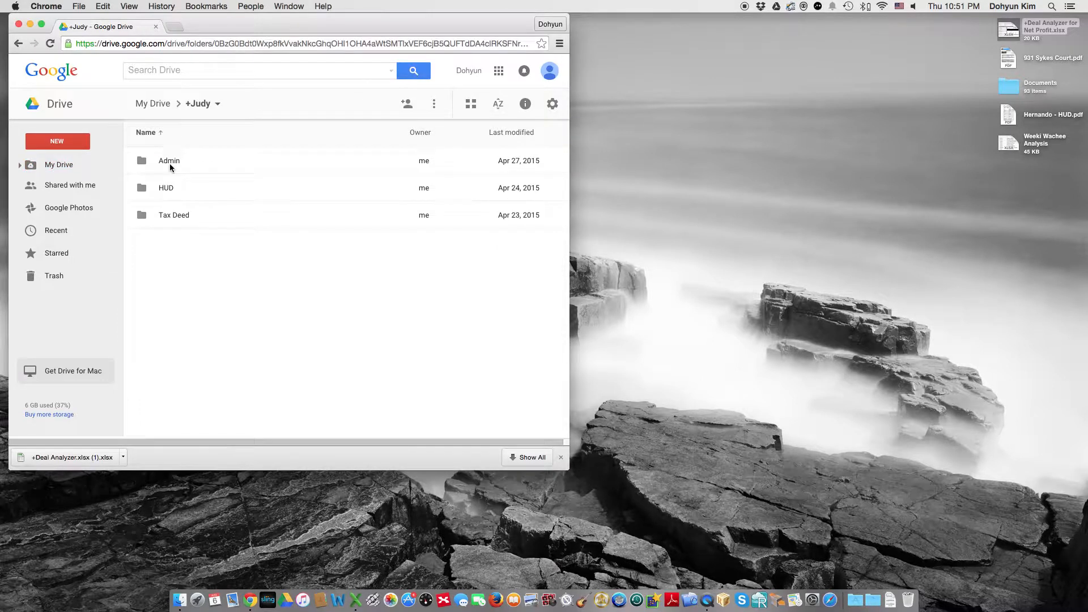
double_click(168, 193)
double_click(176, 162)
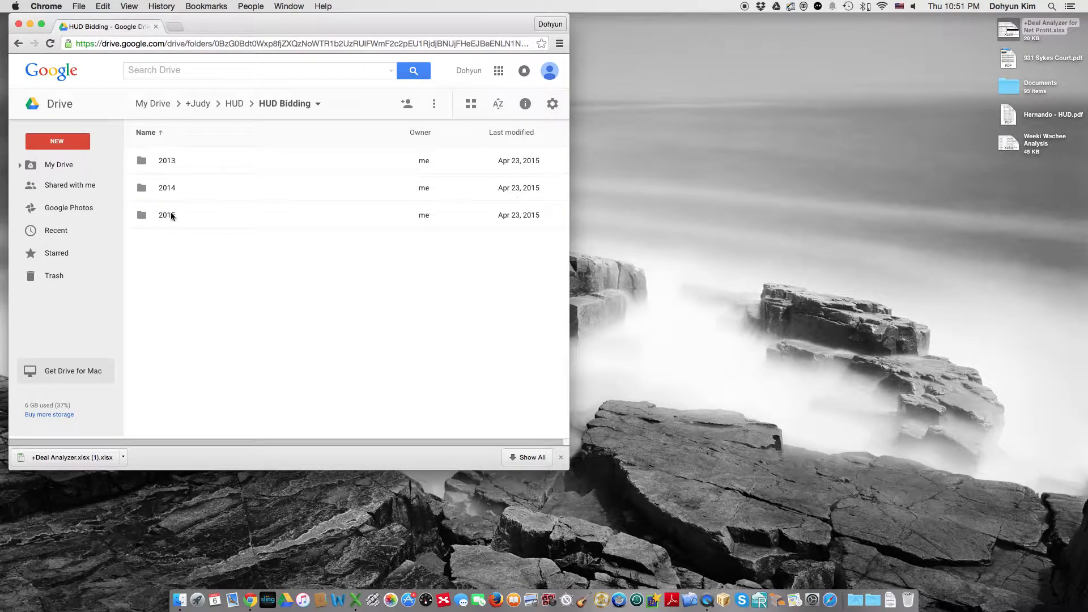
double_click(173, 215)
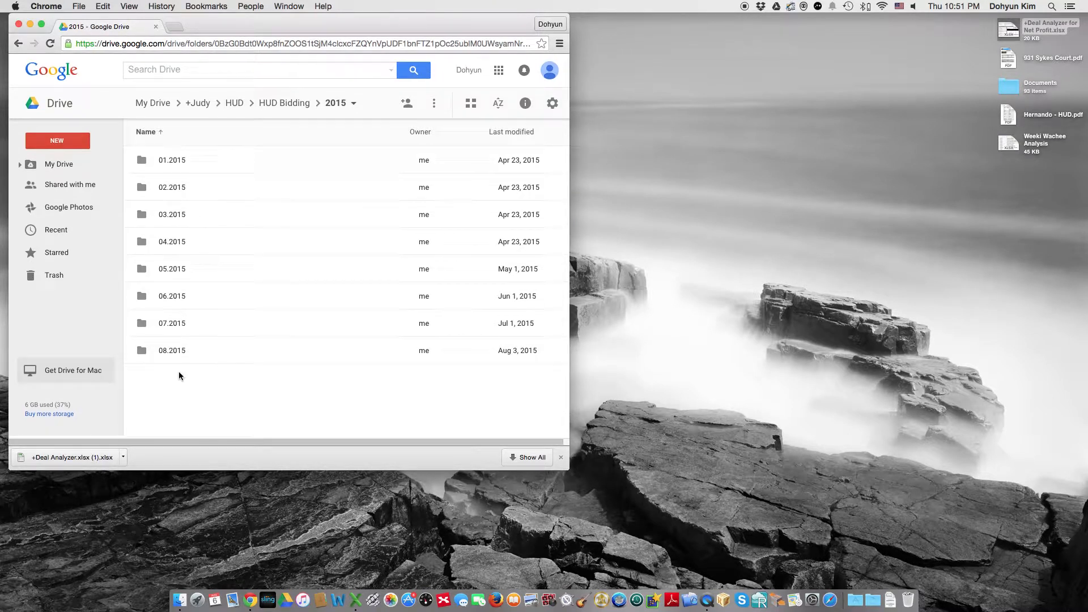
double_click(177, 351)
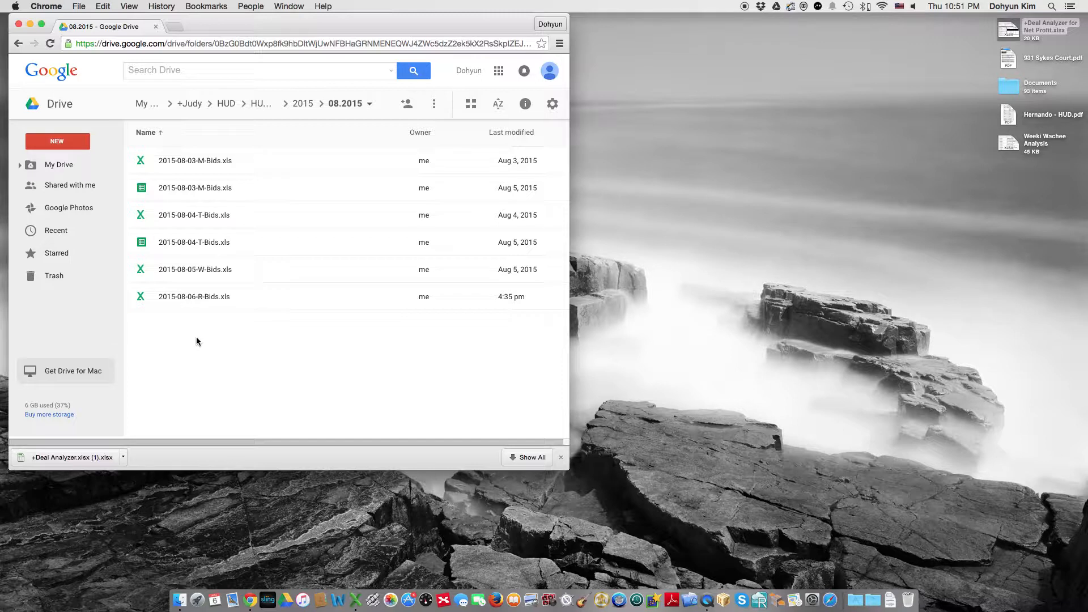
Open 2015-08-06-R-Bids.xls with Google Sheets and enlarge the browser window to nearly fill the screen.
right_click(216, 300)
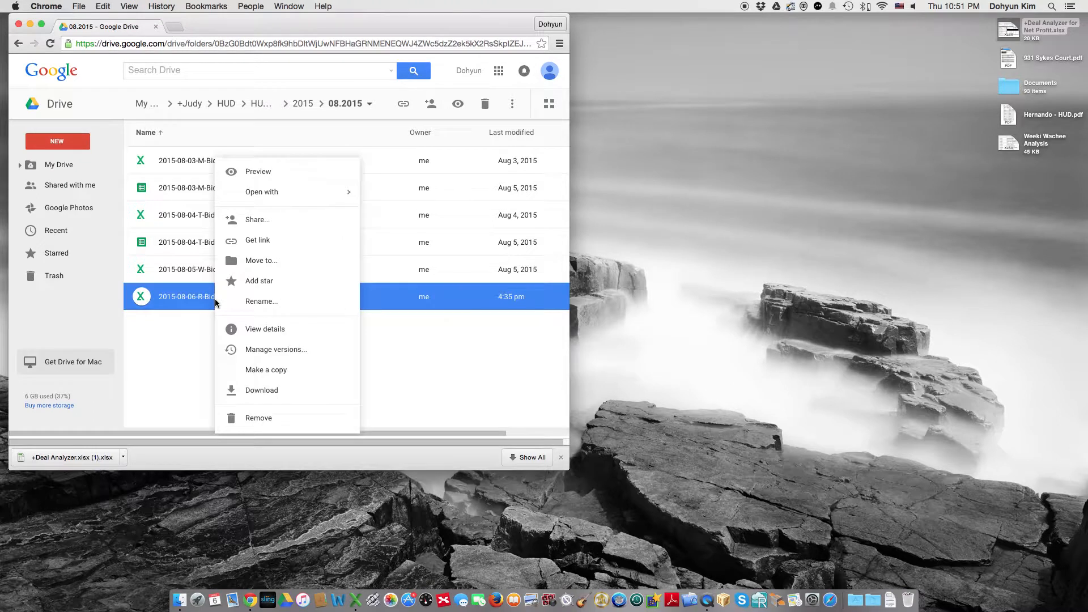
mouse_move(301, 196)
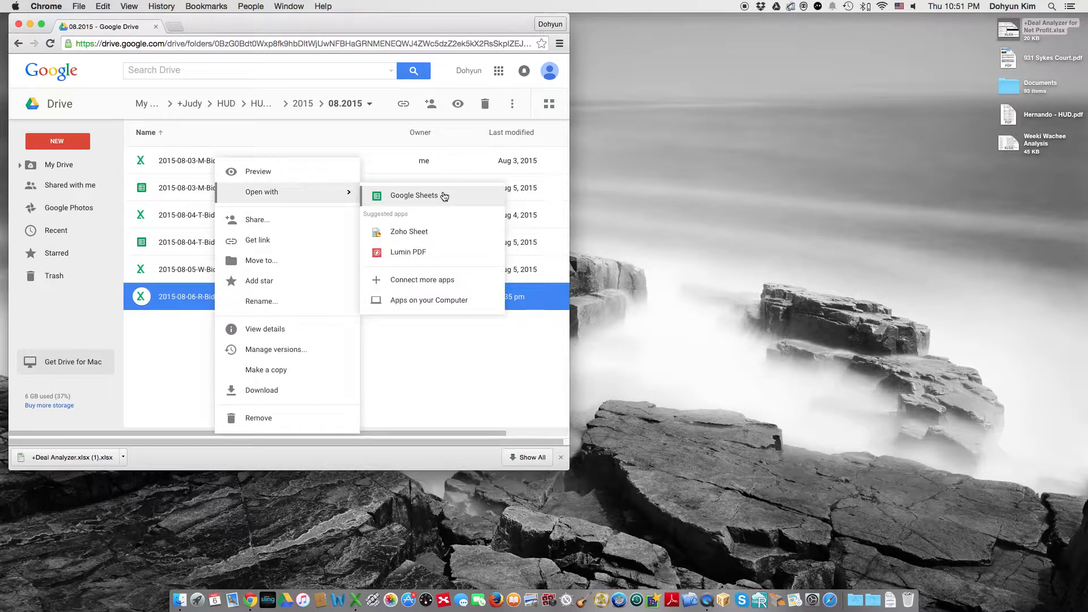
left_click(195, 307)
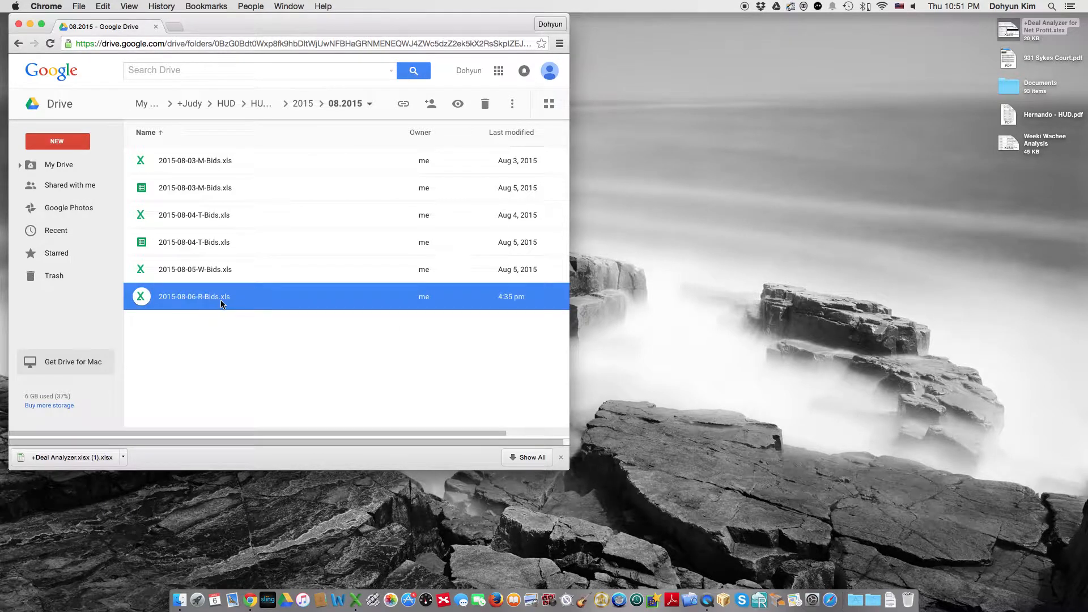
right_click(204, 305)
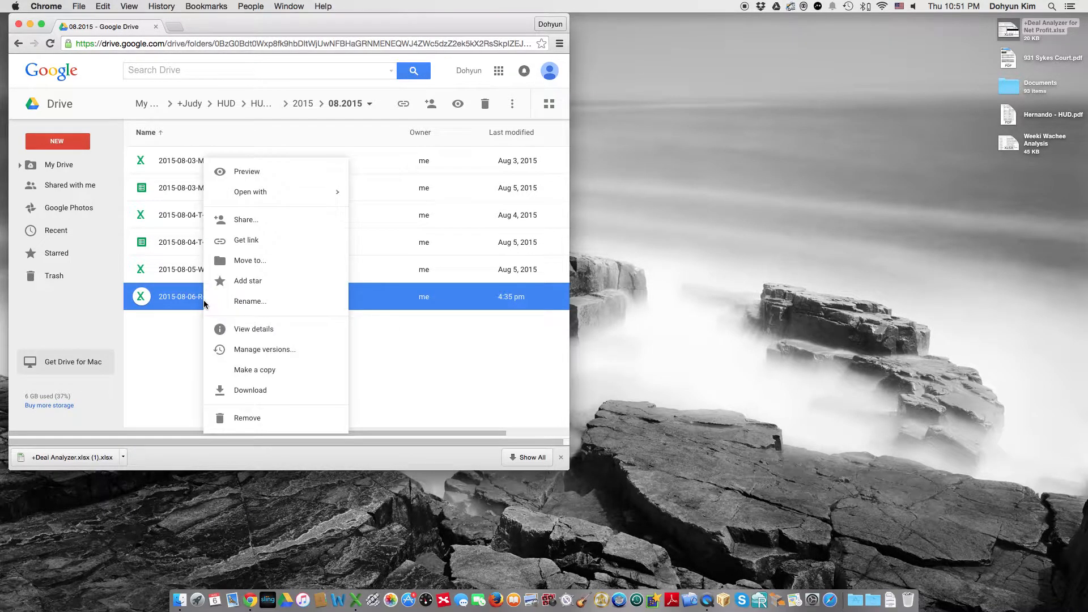
mouse_move(263, 195)
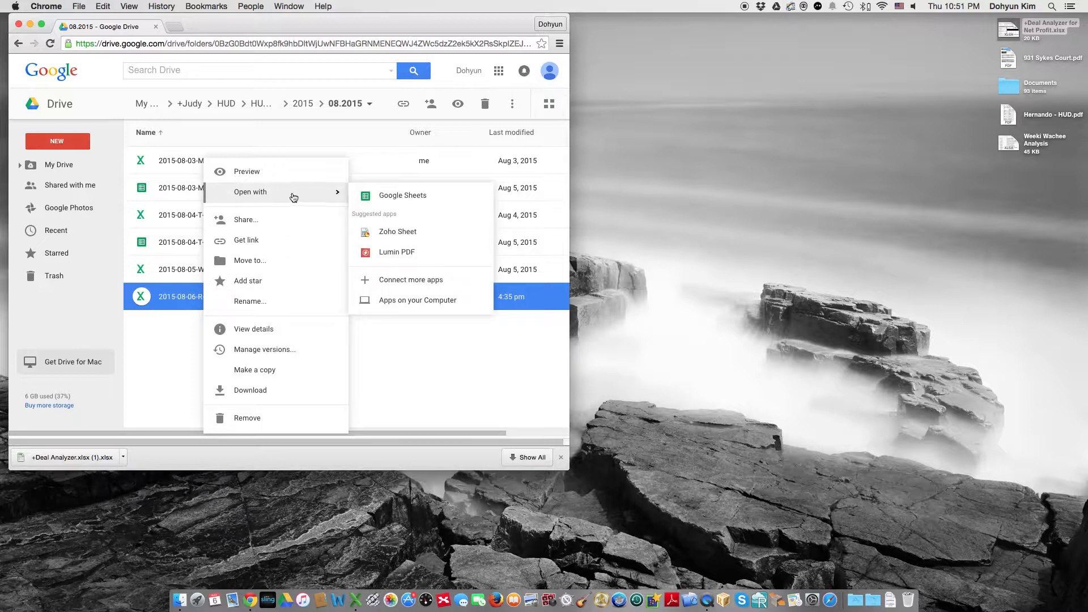
left_click(406, 199)
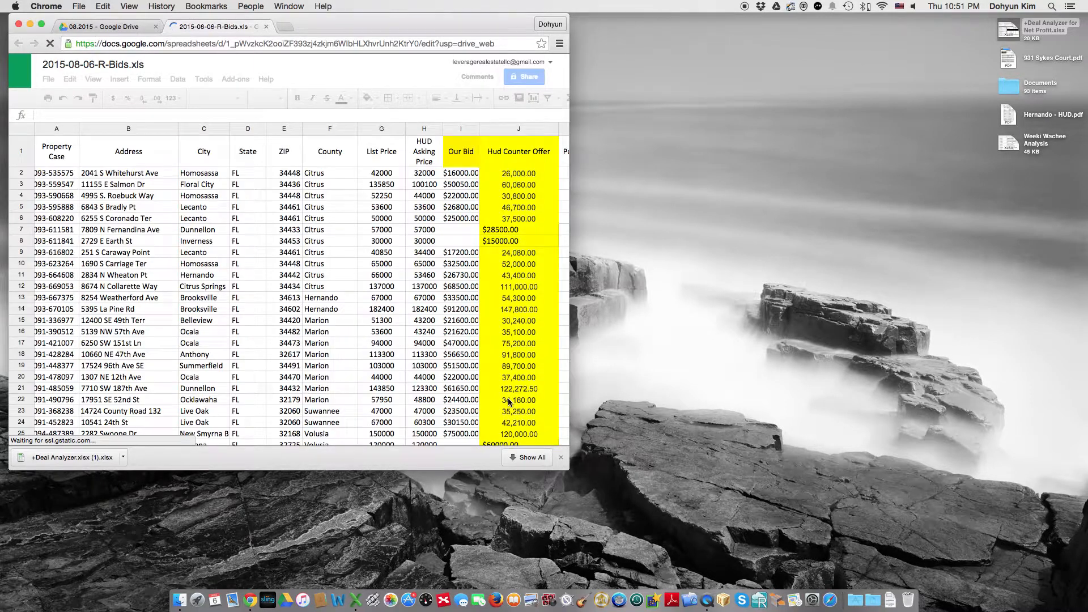
left_click_drag(569, 470, 1018, 495)
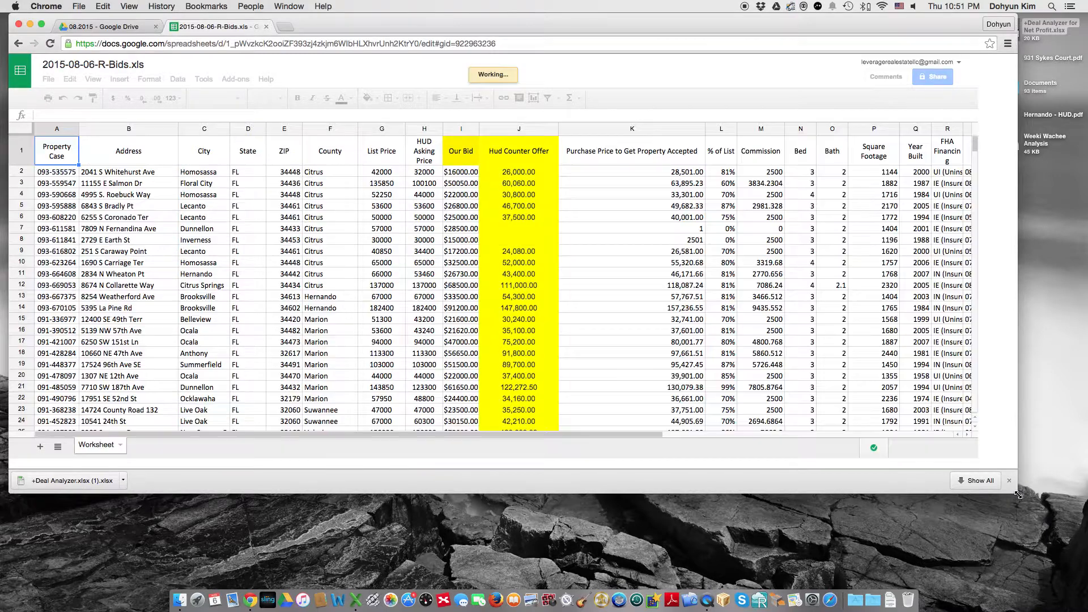
left_click_drag(1016, 494, 1081, 590)
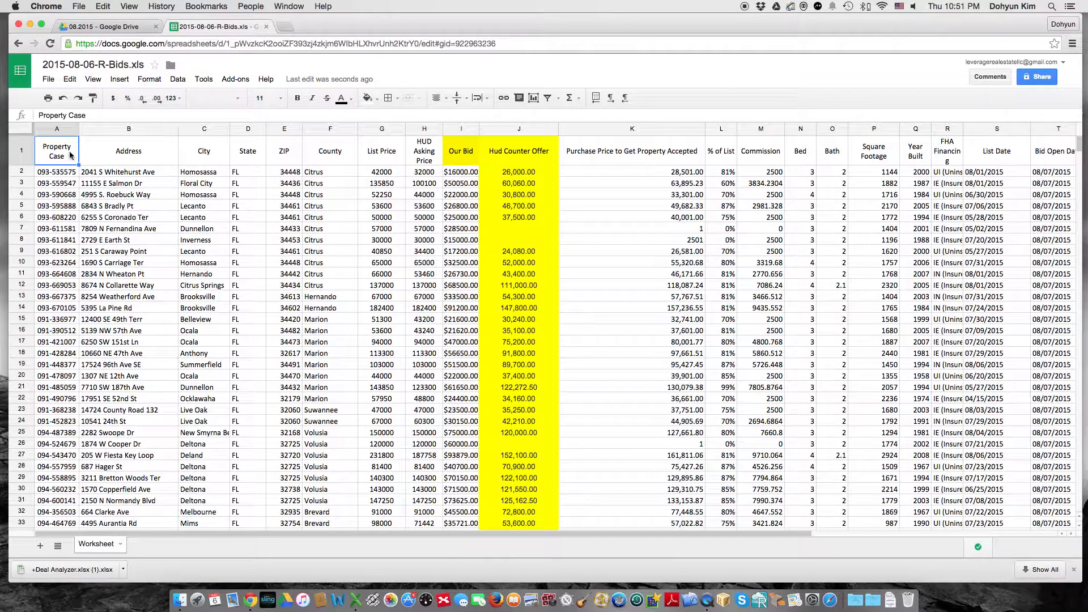
Format header row 1 as bold, left-aligned horizontally and bottom-aligned vertically.
left_click(20, 152)
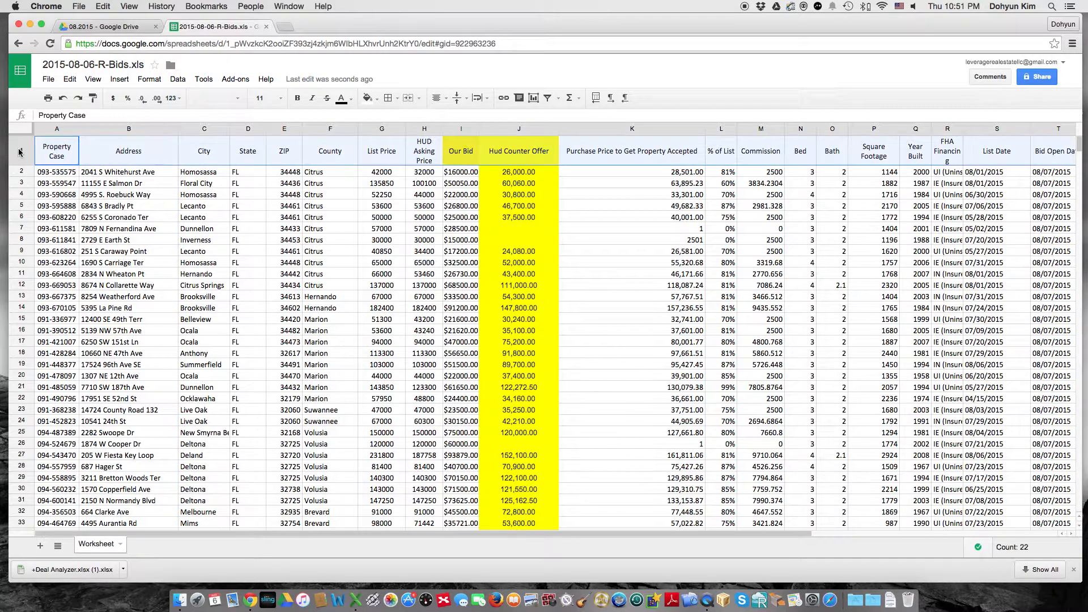
left_click(300, 99)
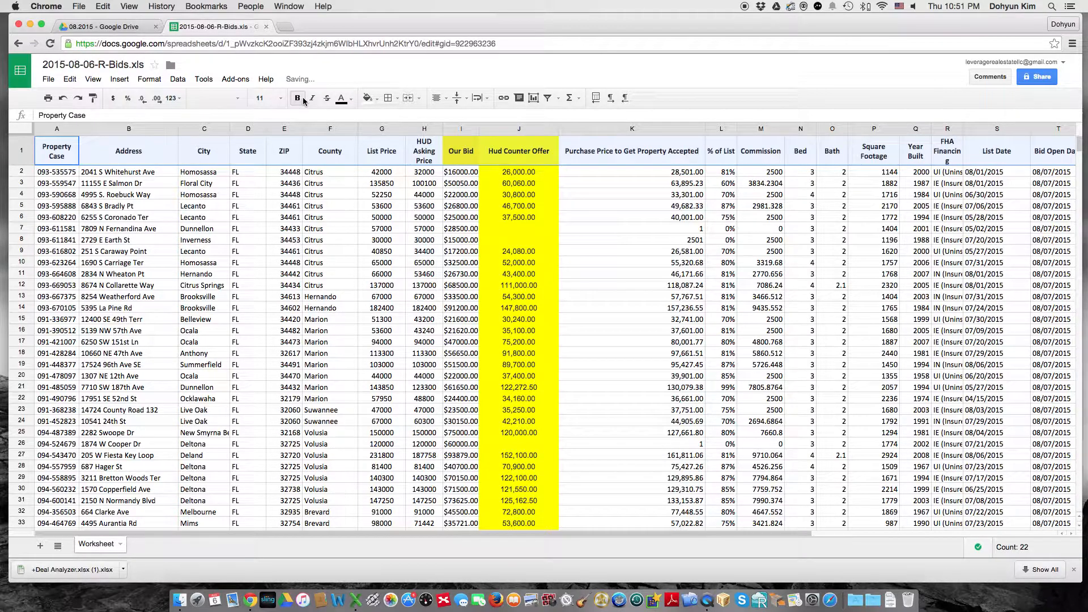
left_click(437, 99)
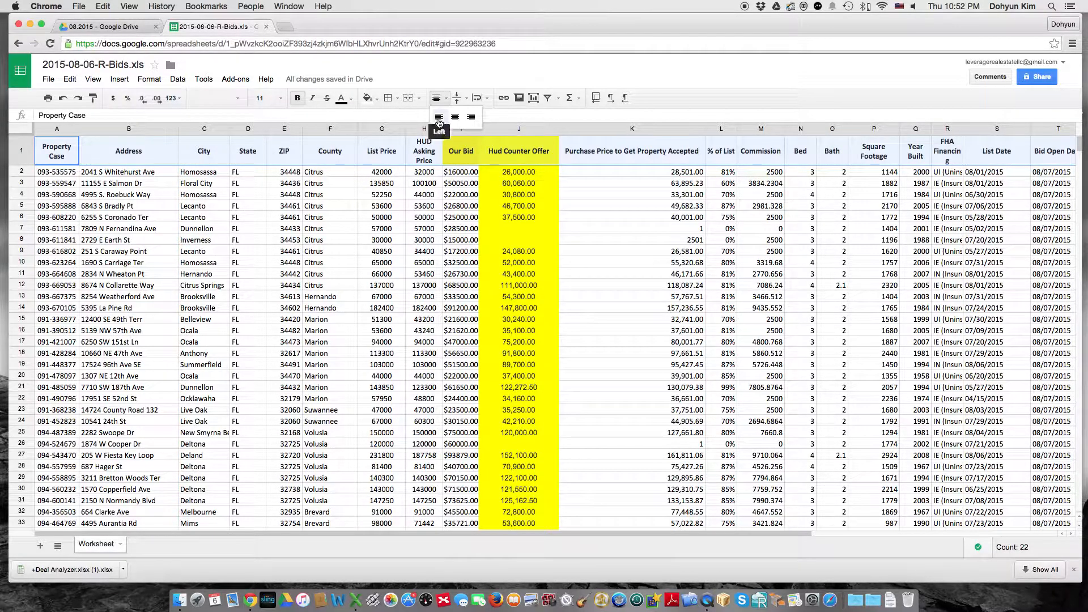
left_click(439, 121)
left_click(147, 80)
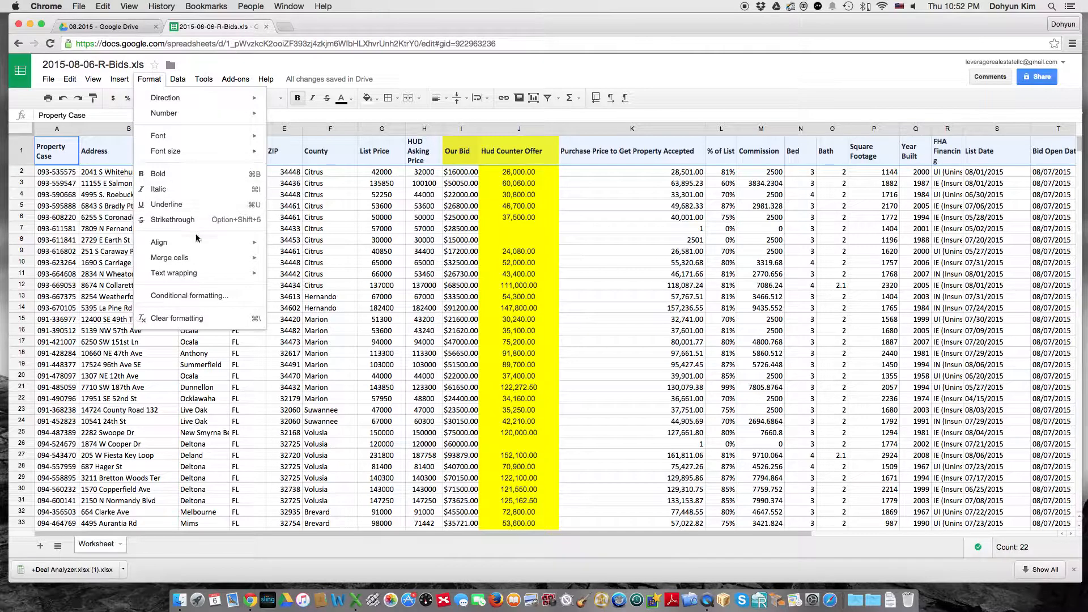
mouse_move(264, 242)
left_click(303, 328)
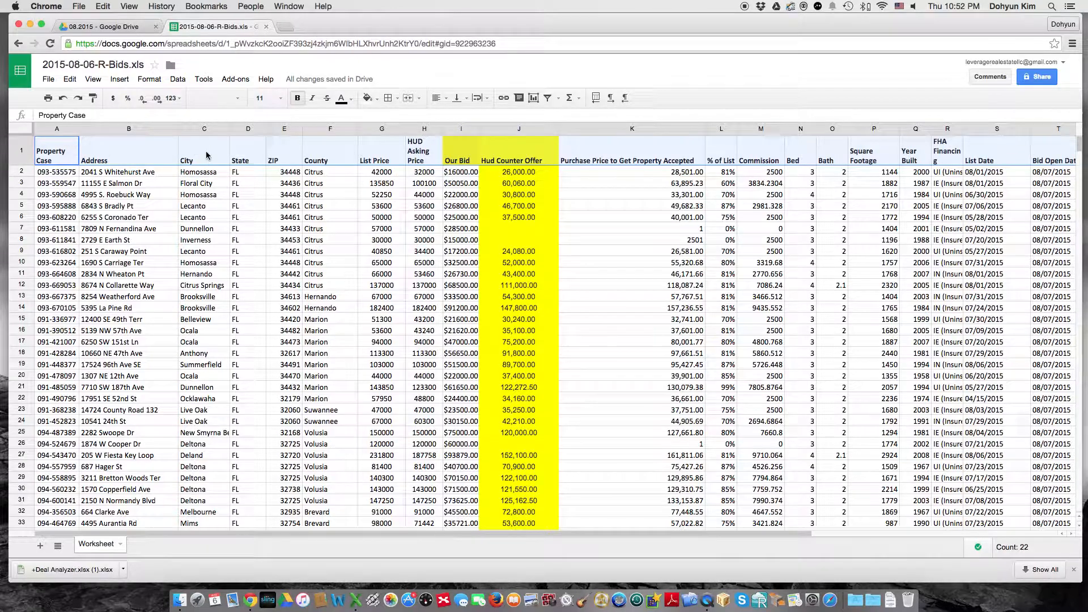
Delete the State column from the worksheet.
left_click(248, 130)
right_click(246, 132)
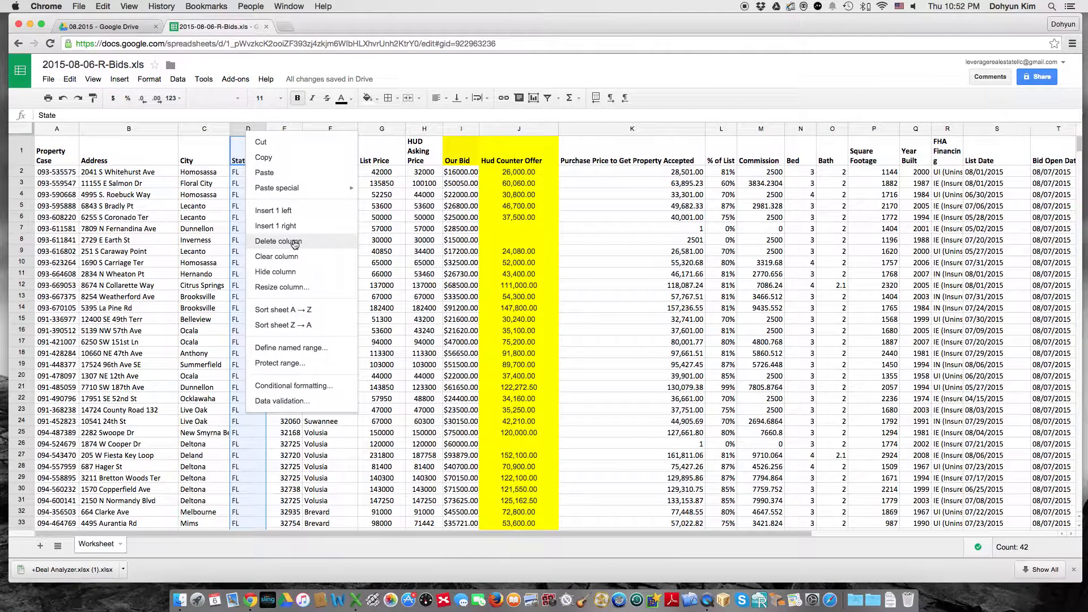
left_click(241, 132)
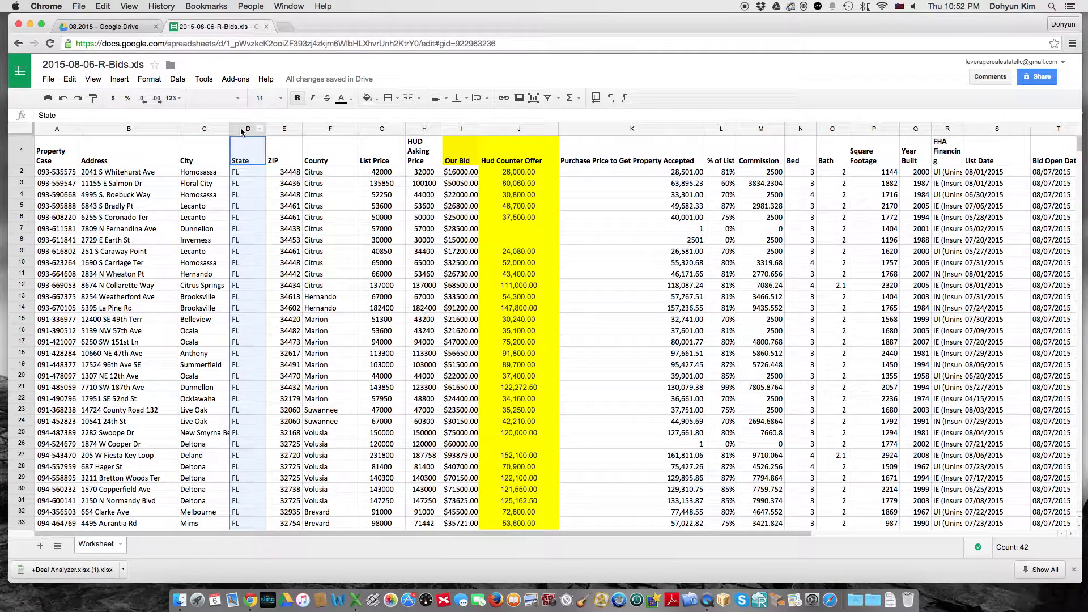
right_click(241, 132)
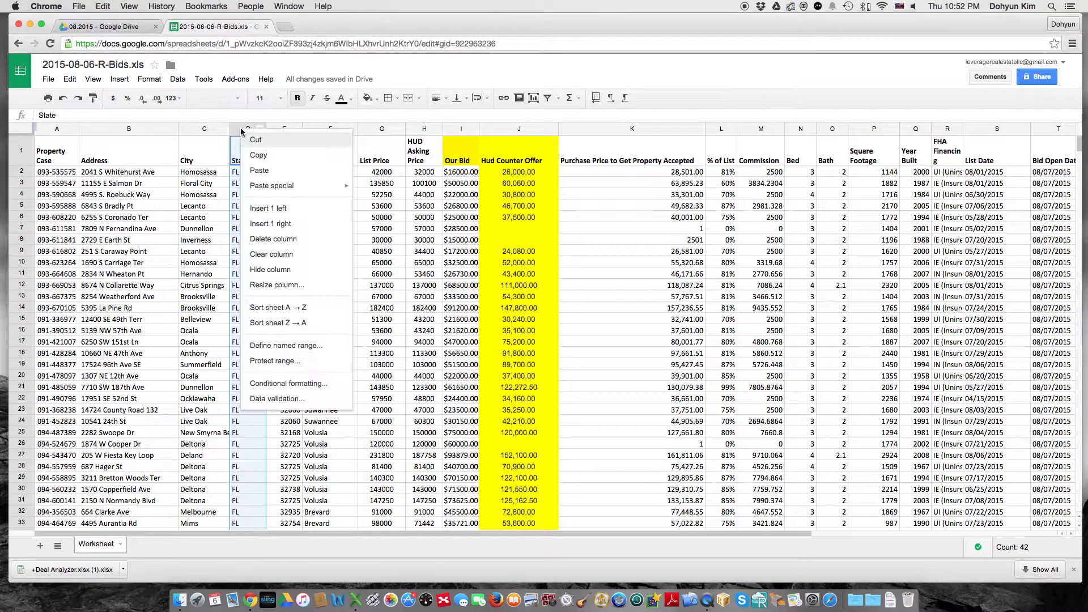
left_click(289, 239)
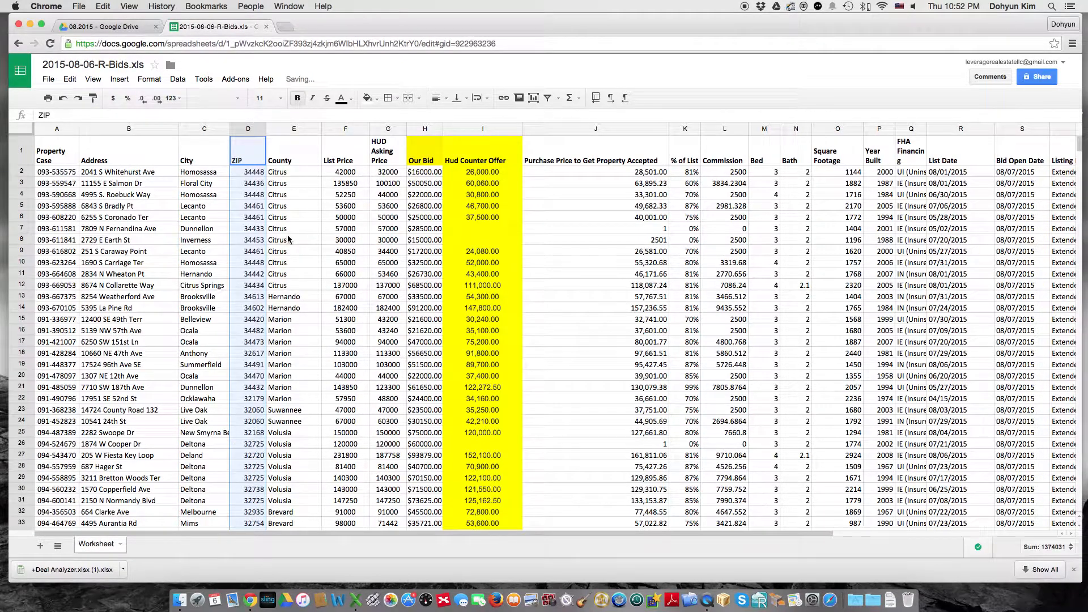
Left-align the whole ZIP column.
left_click(436, 97)
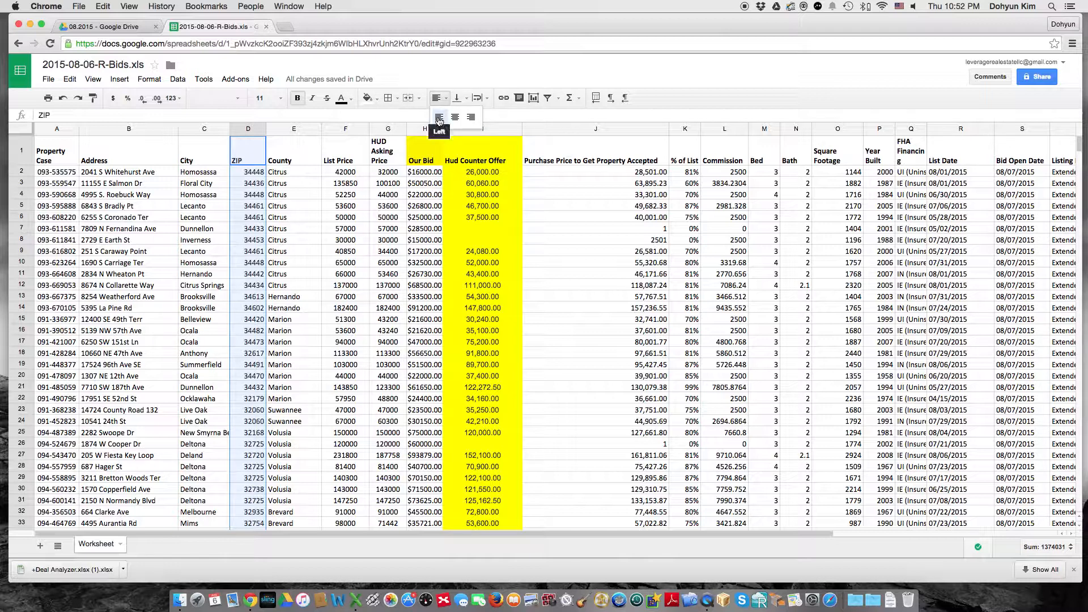
left_click(440, 118)
left_click(400, 195)
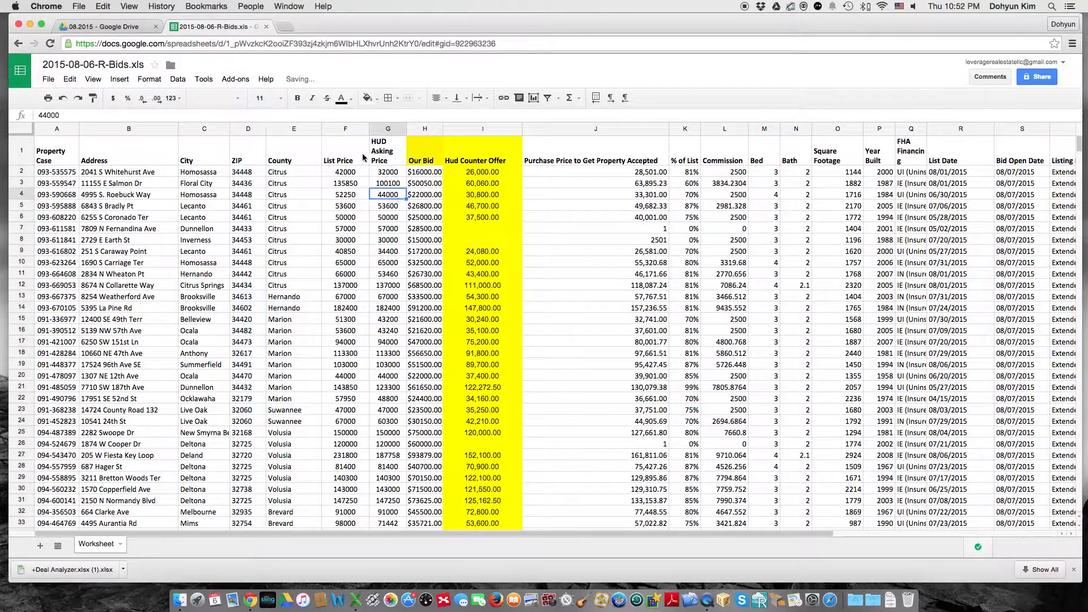
Right-align columns F through P, from List Price to Year Built.
left_click_drag(344, 129, 873, 134)
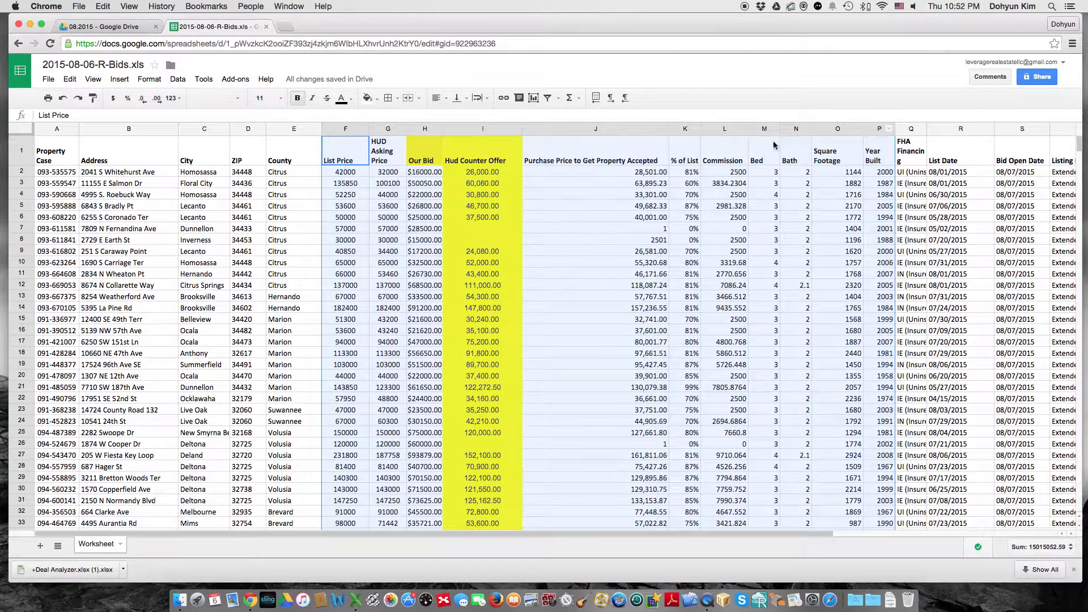
right_click(342, 130)
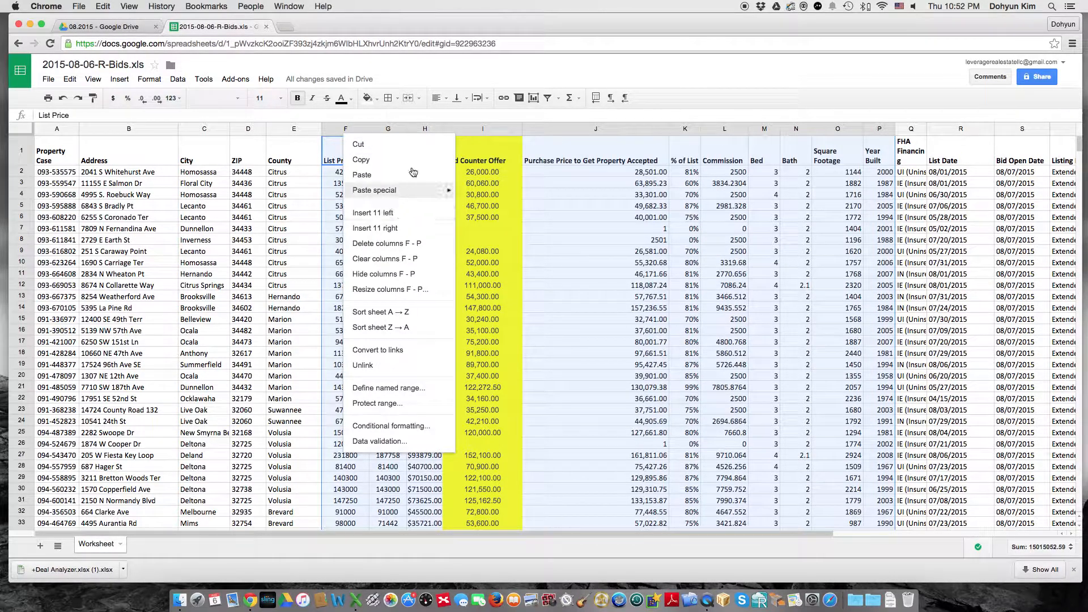
left_click(437, 101)
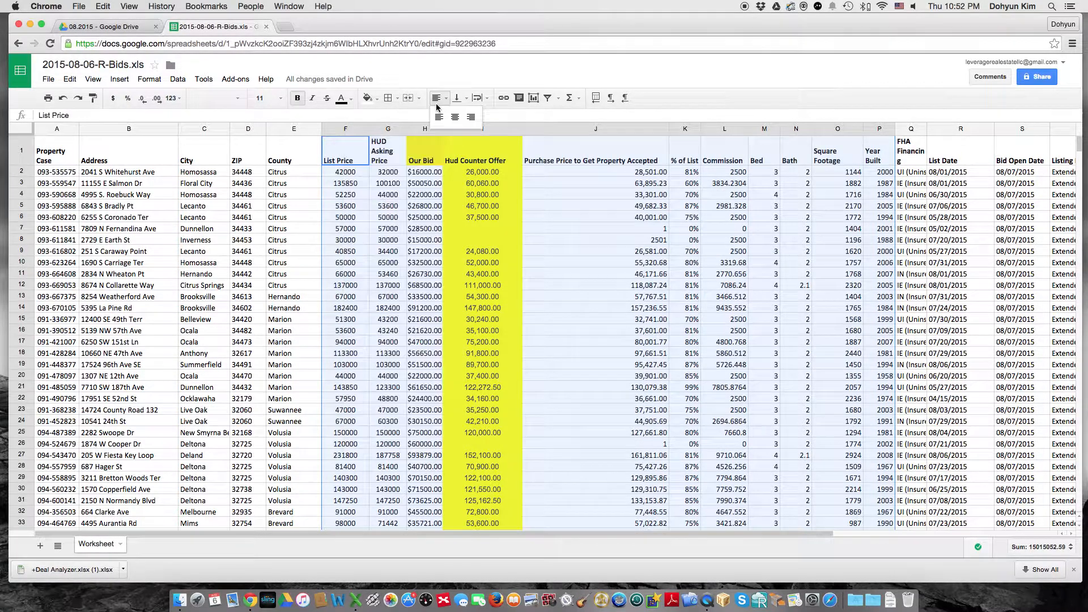
left_click(474, 119)
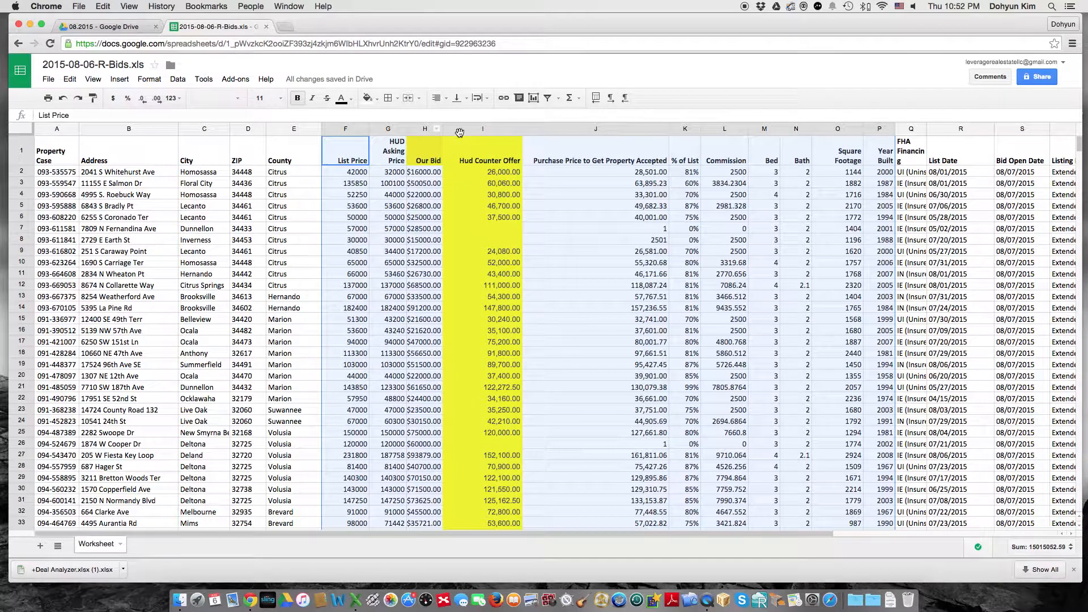
Resize columns F through P to one narrow uniform width, and make the Bed through Year Built columns even narrower.
left_click_drag(521, 129, 485, 131)
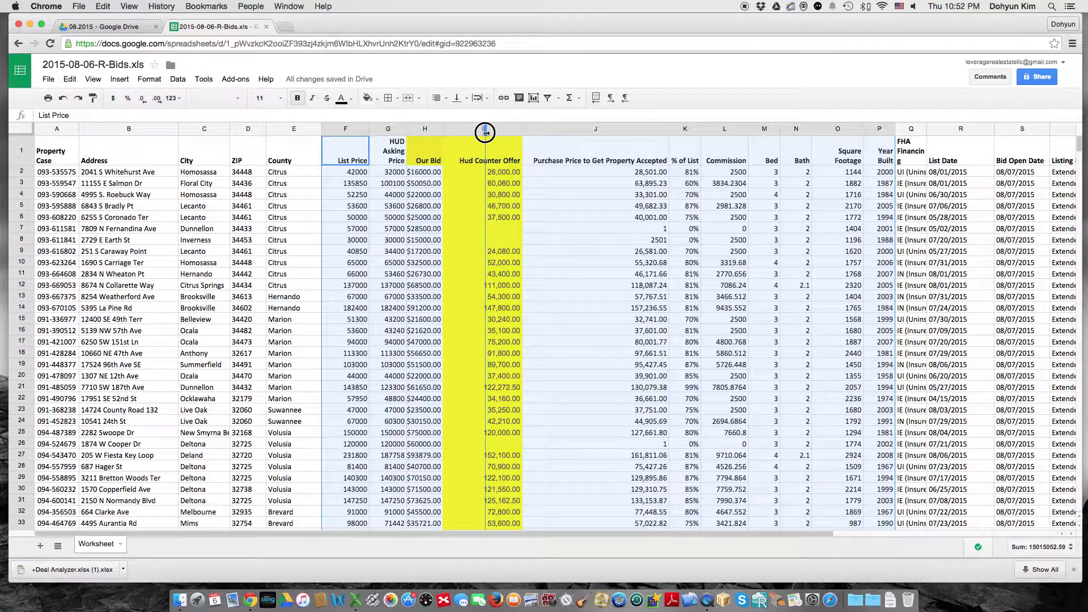
left_click_drag(485, 131, 485, 132)
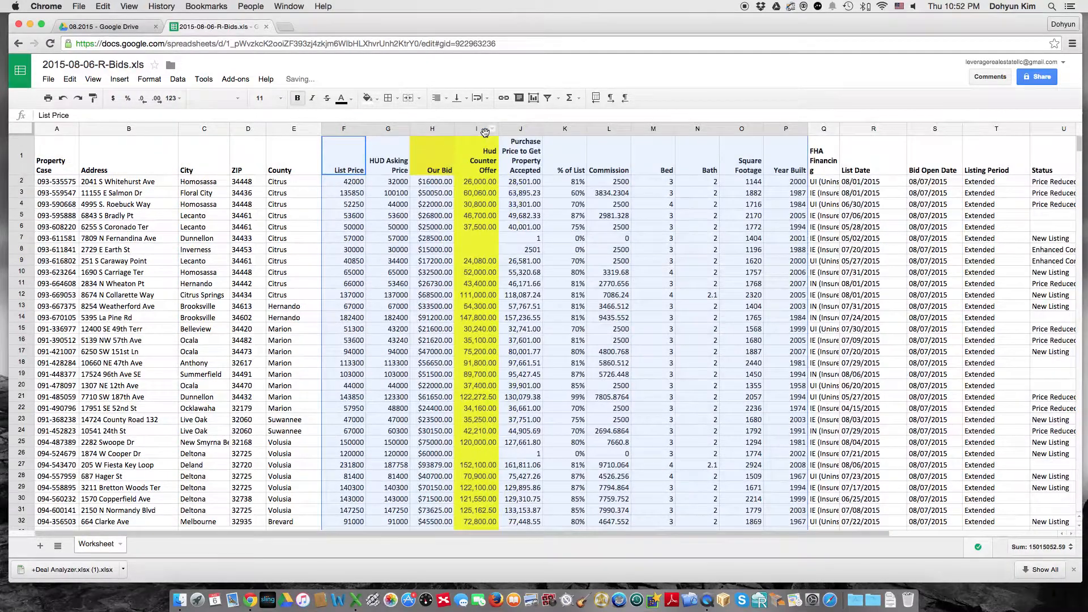
left_click(590, 182)
left_click(653, 129)
left_click_drag(653, 129, 746, 135)
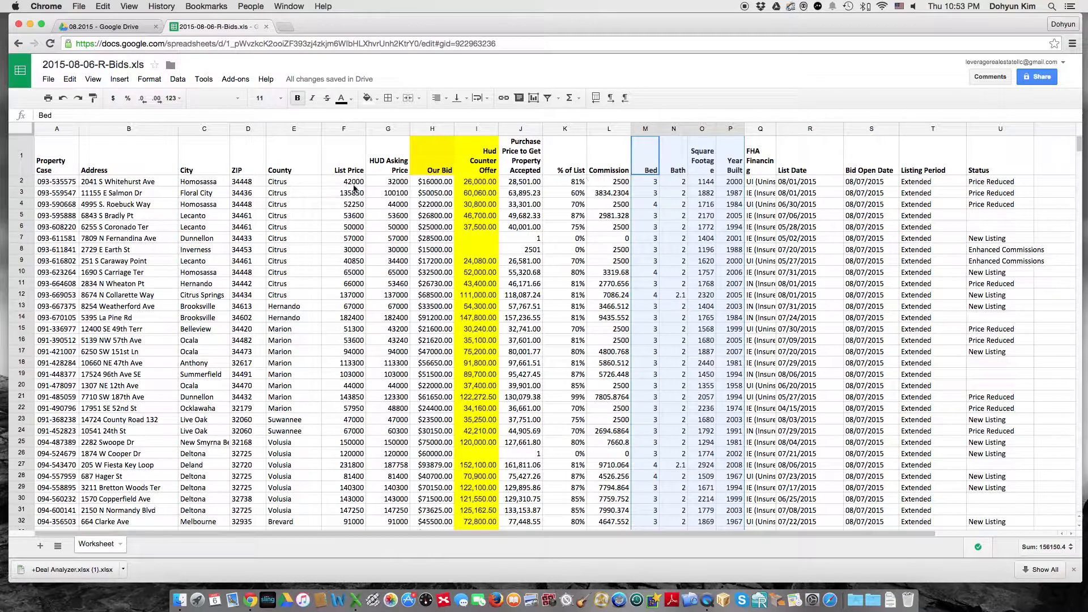
Insert a new column before List Price and enter DELTA as its header in F1.
left_click(337, 131)
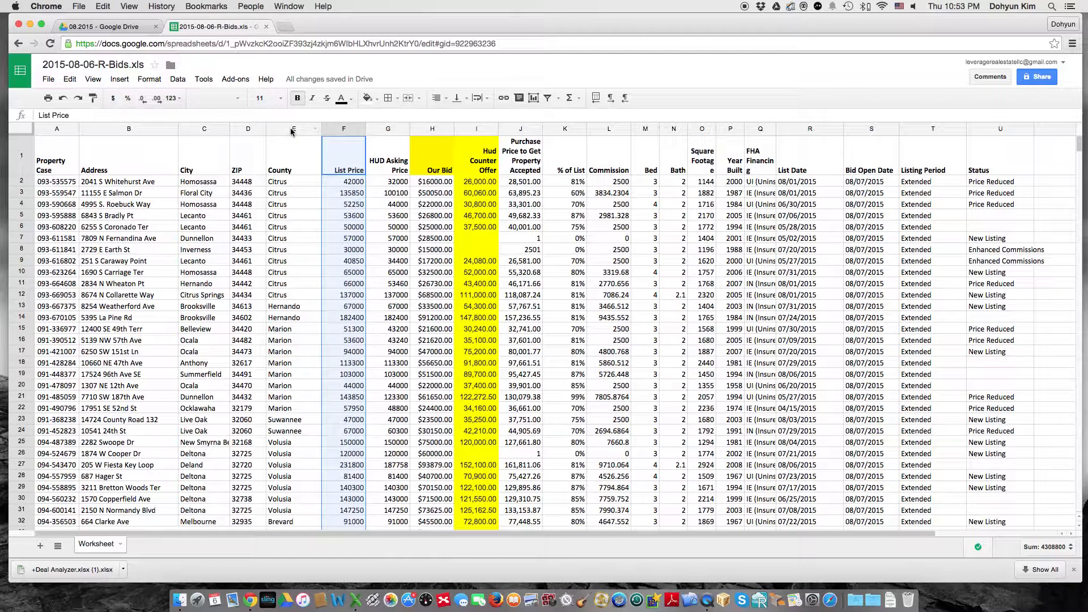
right_click(337, 130)
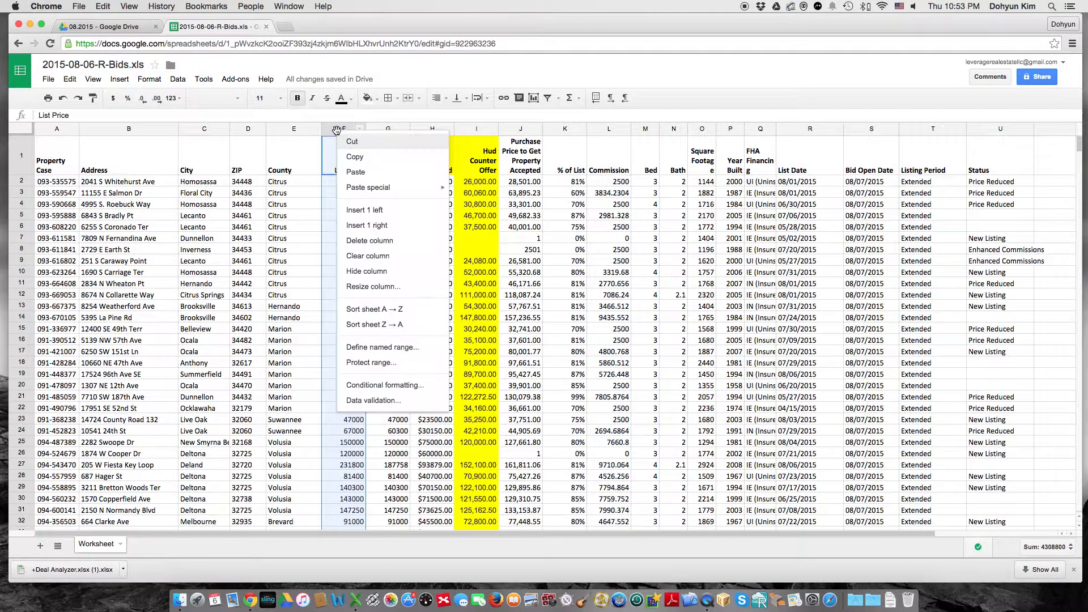
left_click(380, 214)
left_click(342, 168)
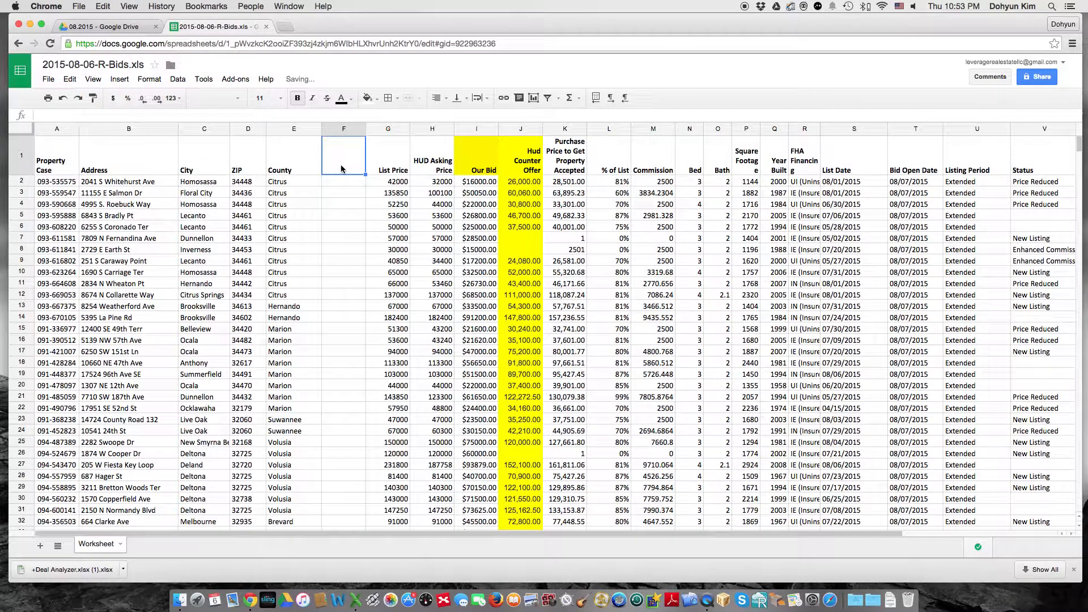
type("DEL")
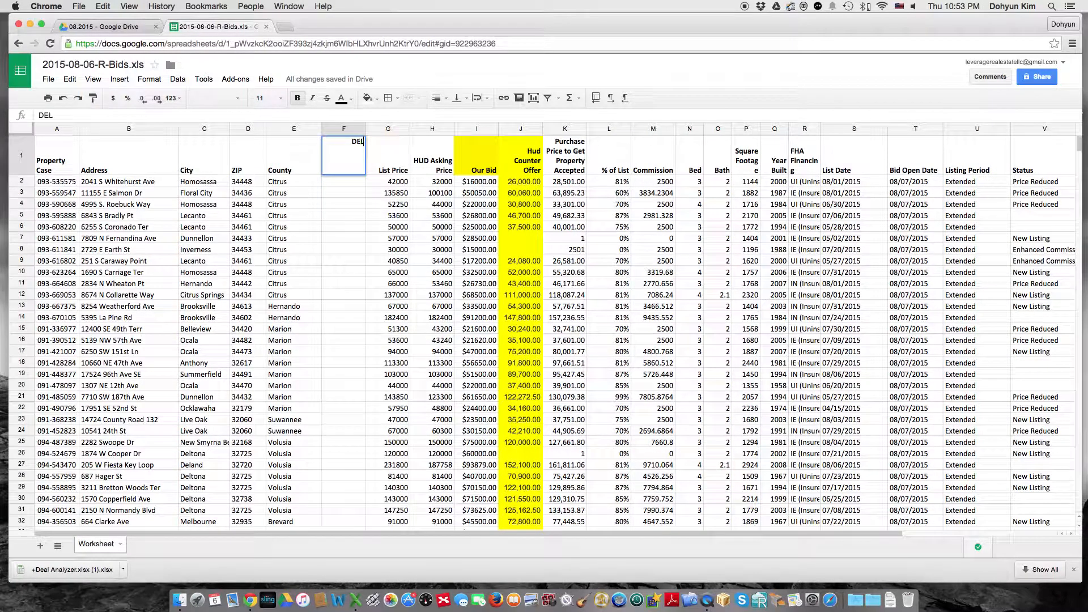
type("TA")
key("Return")
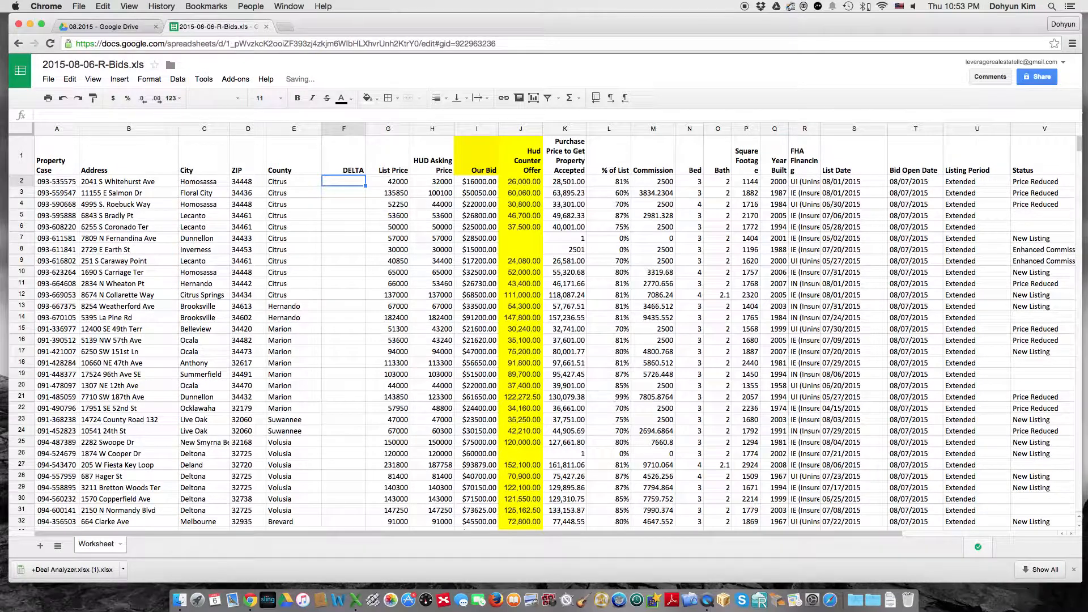
Enter the formula =G2-H2 in F2 to subtract the HUD Asking Price from the List Price.
key("Up")
key("Right")
key("Right")
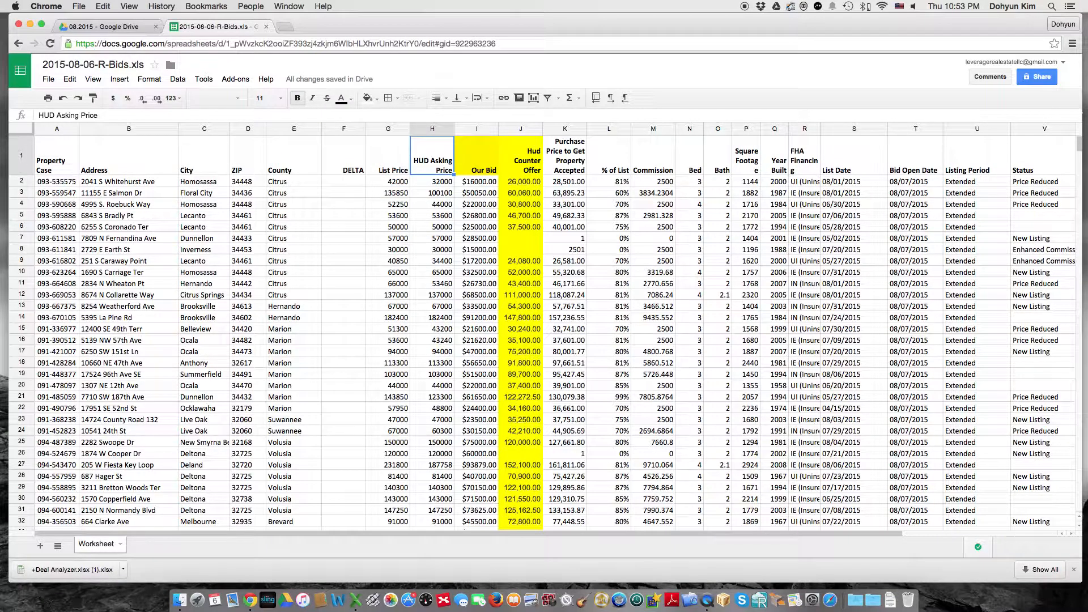
key("Down")
key("Left")
key("Left")
type("=")
key("Right")
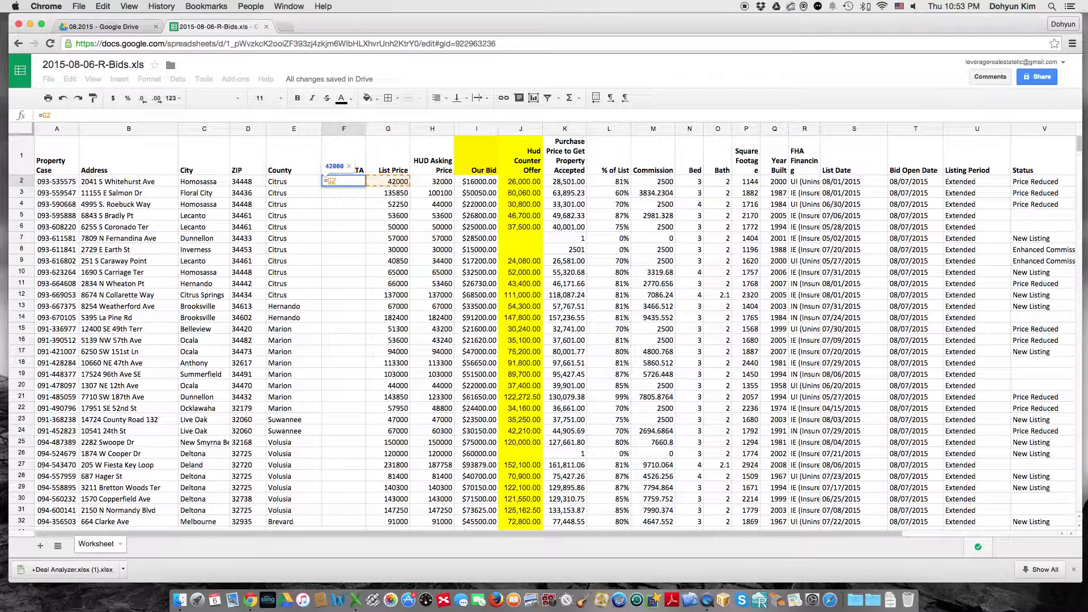
type("-")
key("Right")
key("Right")
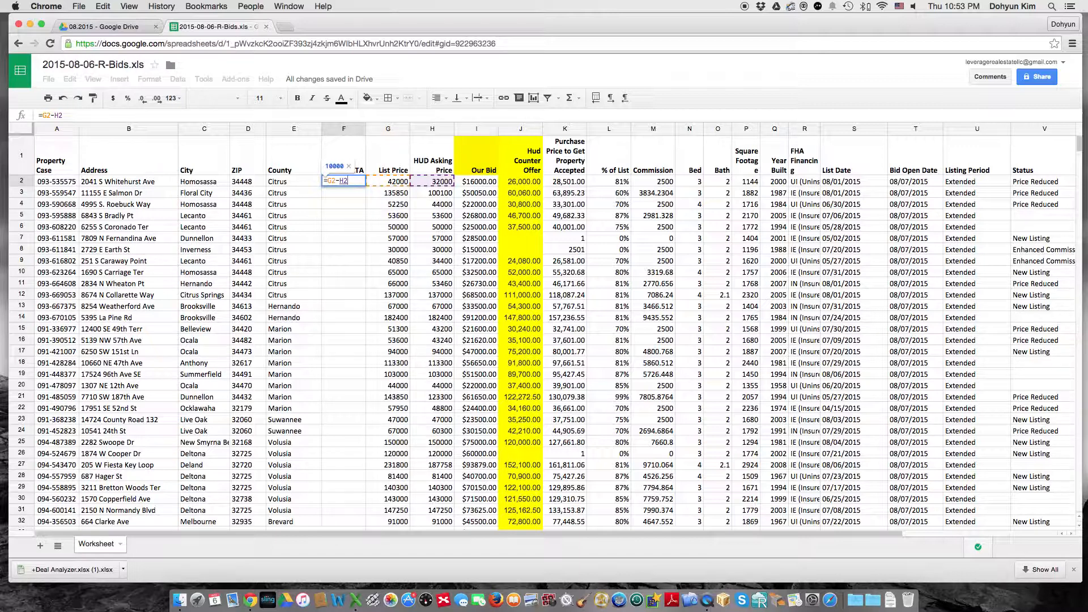
key("Return")
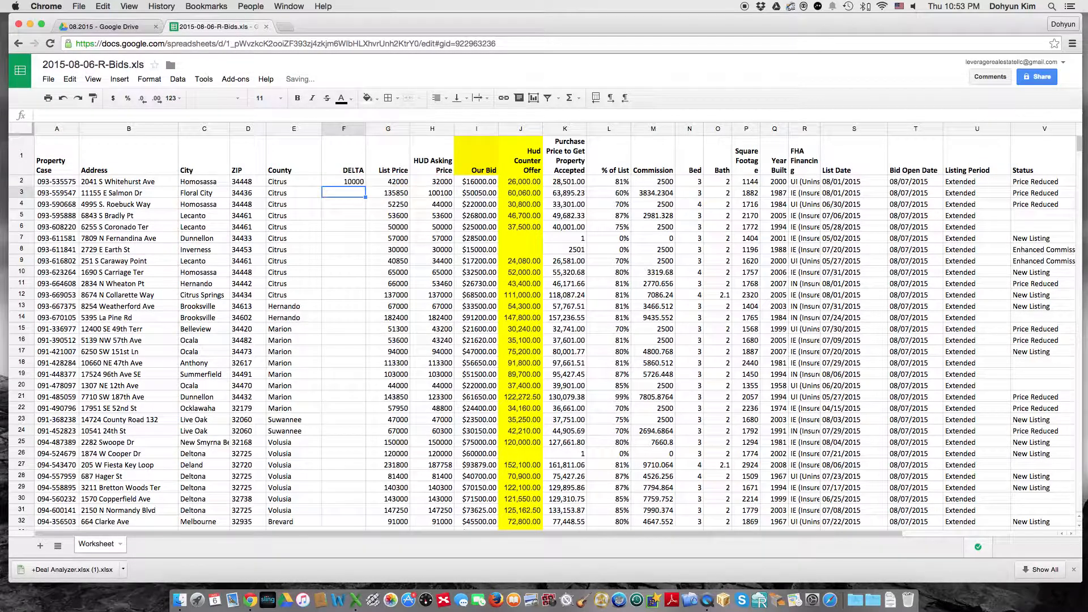
Fill the DELTA formula from F2 down through F42, the last property row.
left_click(359, 183)
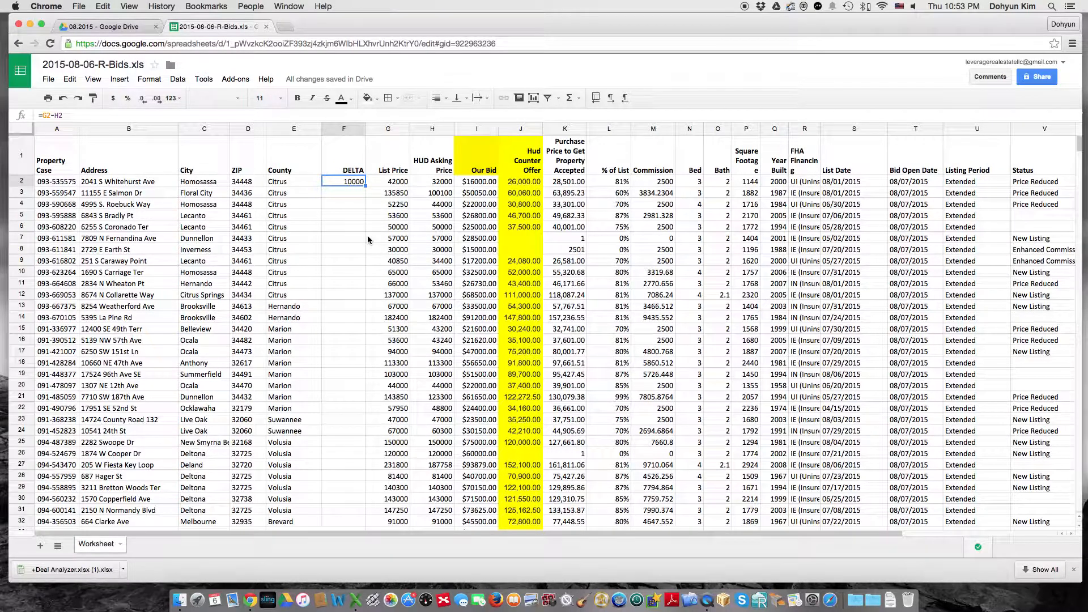
left_click(368, 188)
left_click(363, 183)
left_click(366, 186)
left_click_drag(367, 186, 354, 456)
scroll(359, 419, "down", 5)
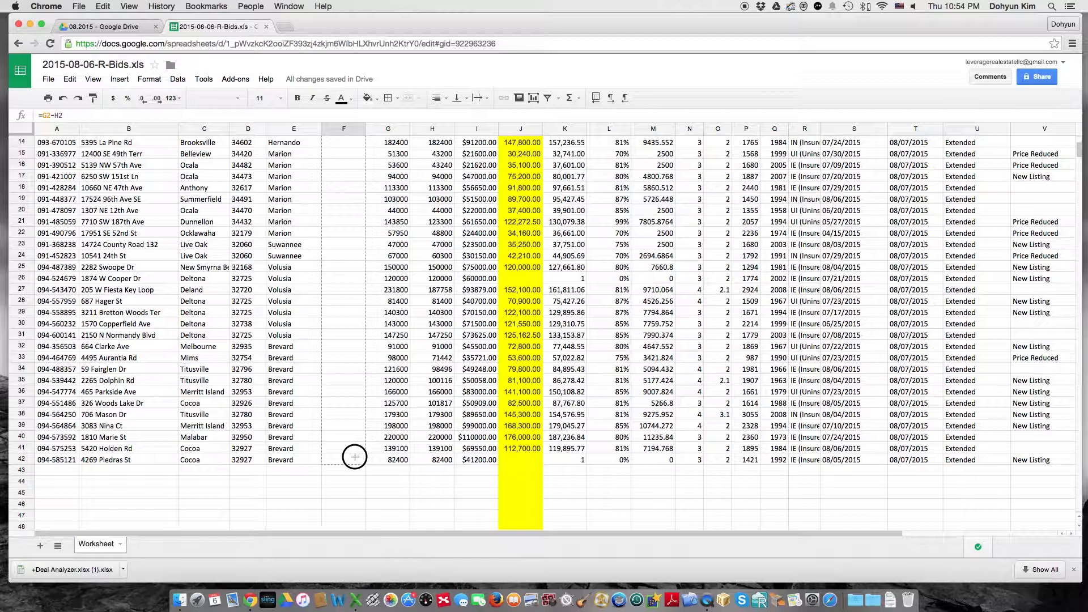
left_click_drag(355, 457, 355, 456)
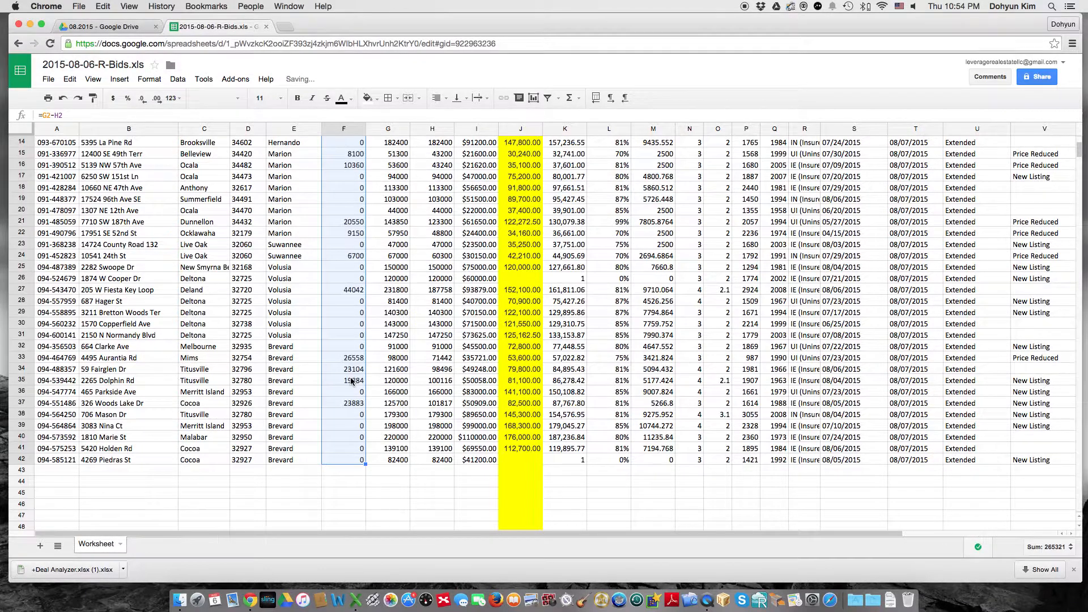
scroll(351, 381, "up", 5)
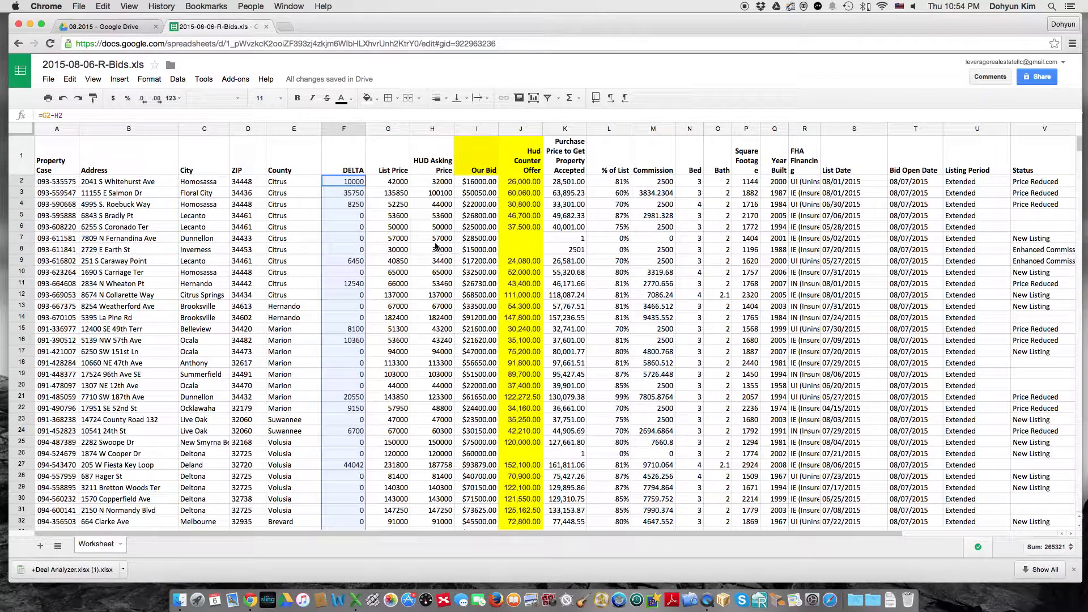
Fill the whole Our Bid column with medium blue and the Hud Counter Offer column with standard yellow.
left_click(476, 129)
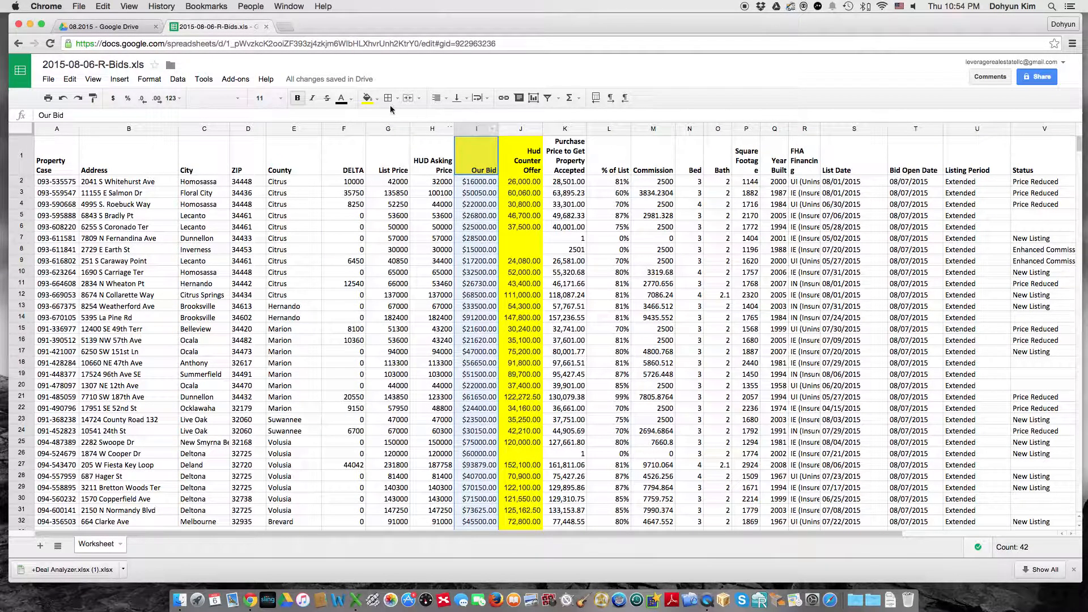
left_click(370, 98)
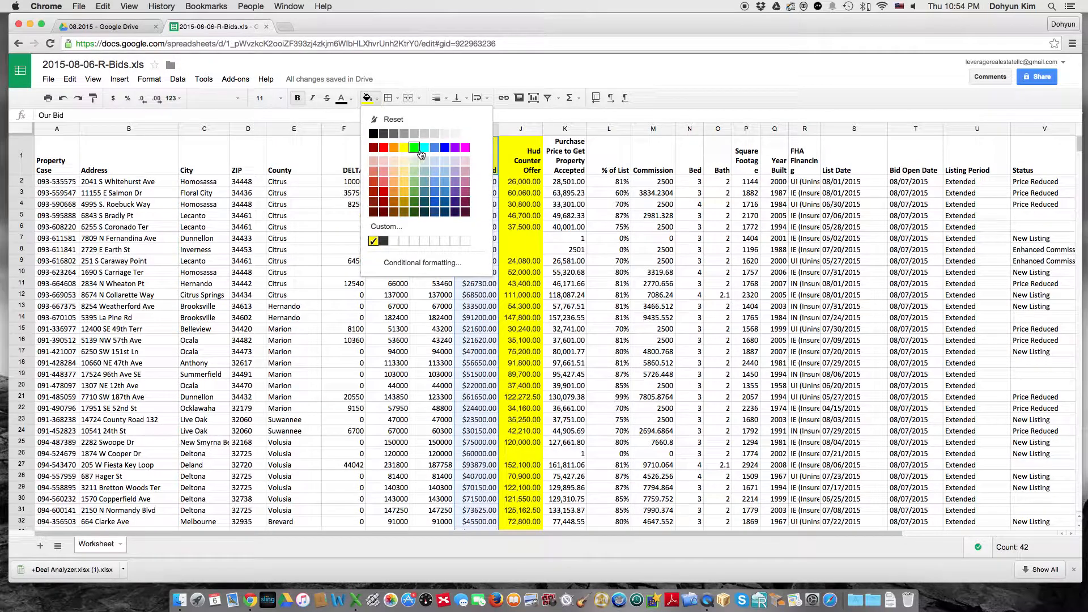
left_click(434, 181)
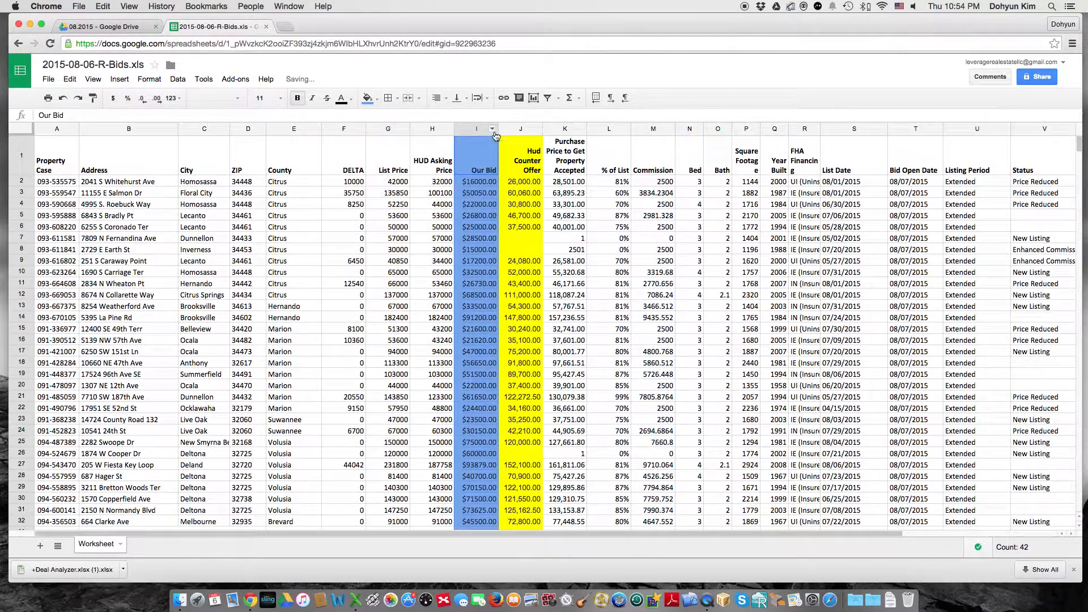
left_click(520, 129)
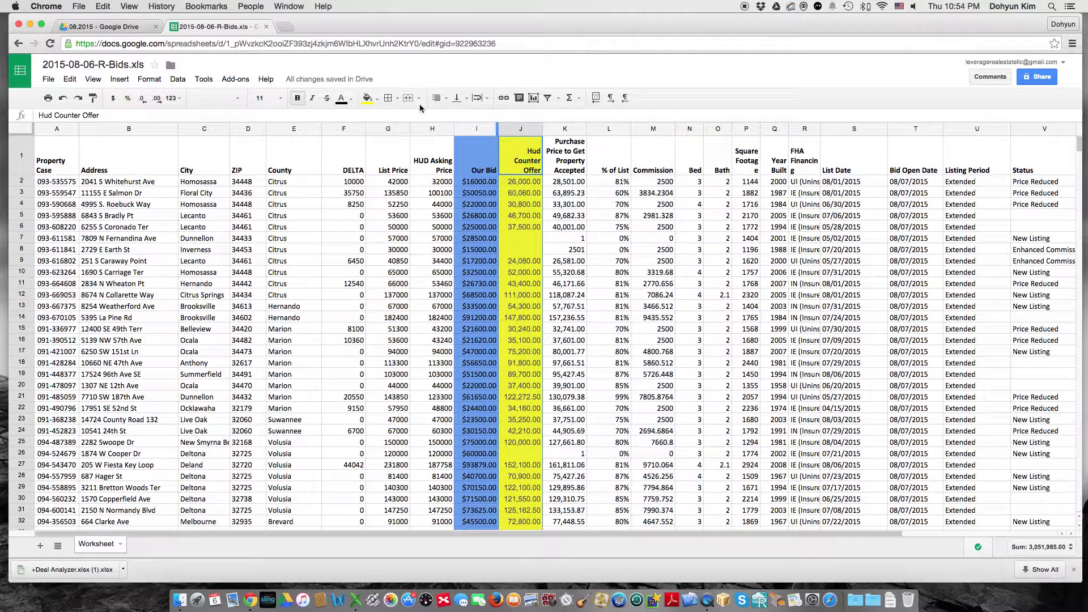
left_click(367, 98)
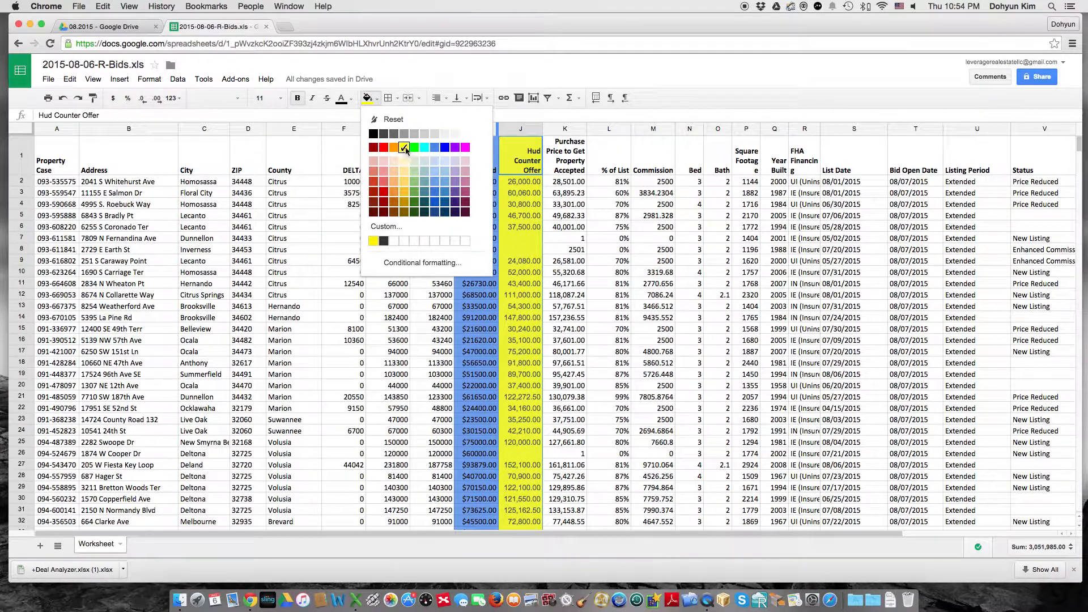
left_click(403, 147)
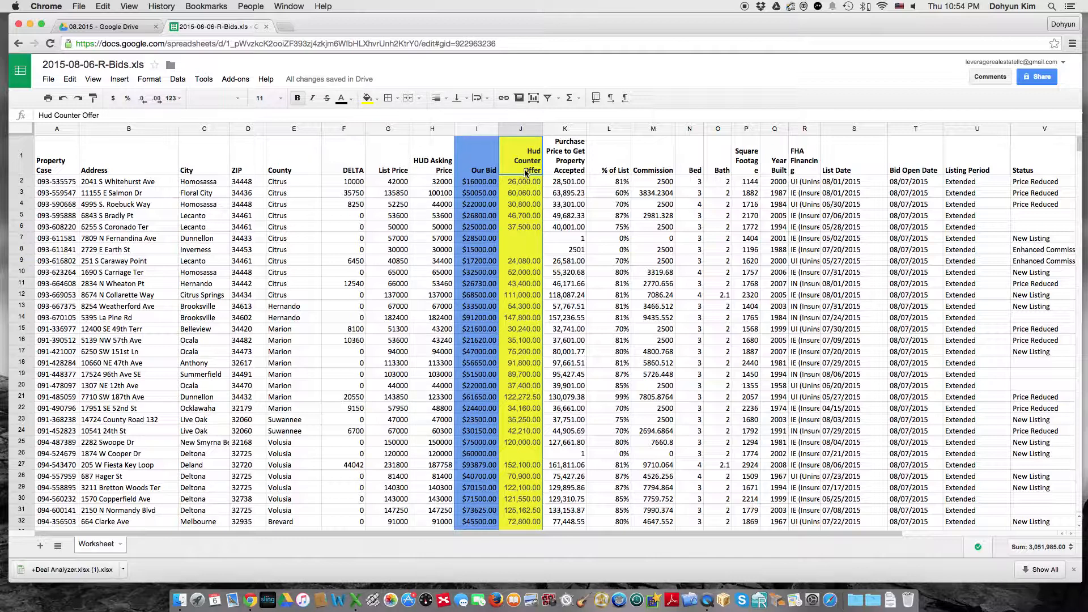
Fill the whole Purchase Price to Get Property Accepted column with a soft medium green.
left_click(567, 132)
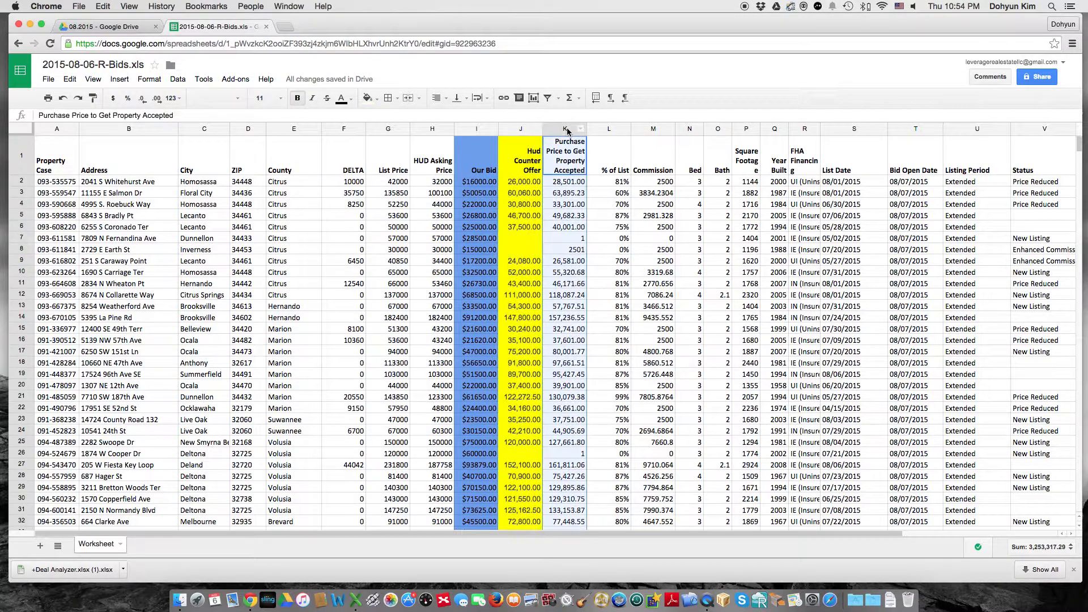
left_click(377, 100)
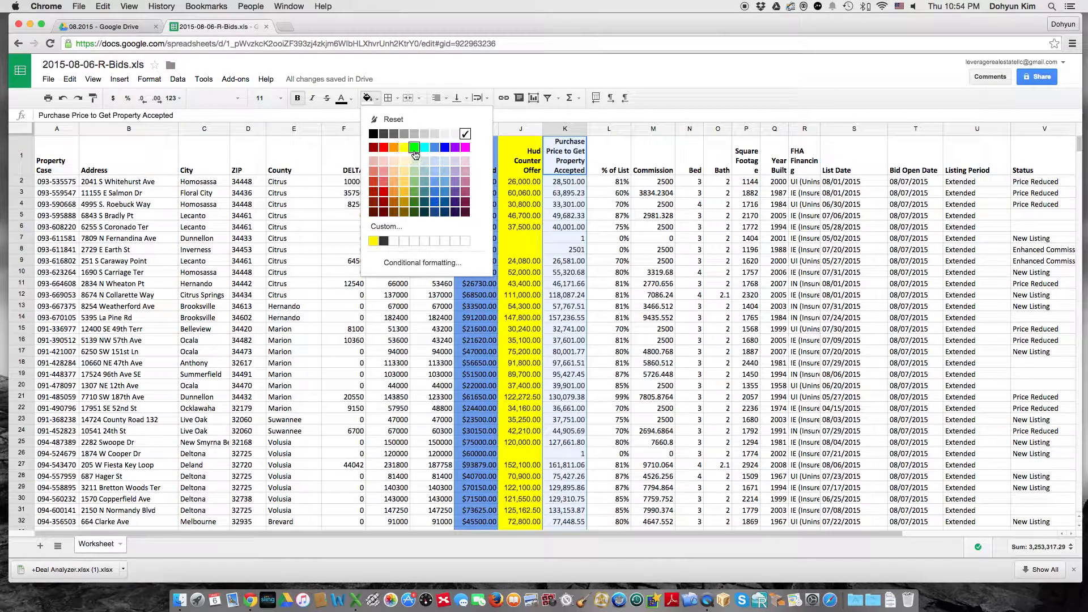
left_click(414, 181)
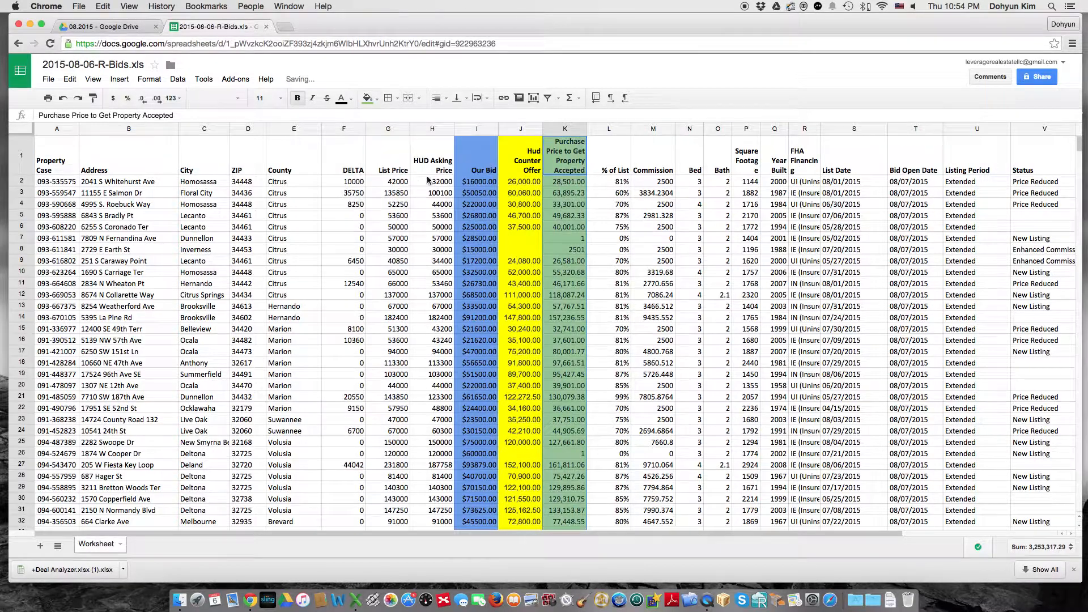
Insert a new column before % of List and enter SPREAD as its header in L1.
left_click(606, 129)
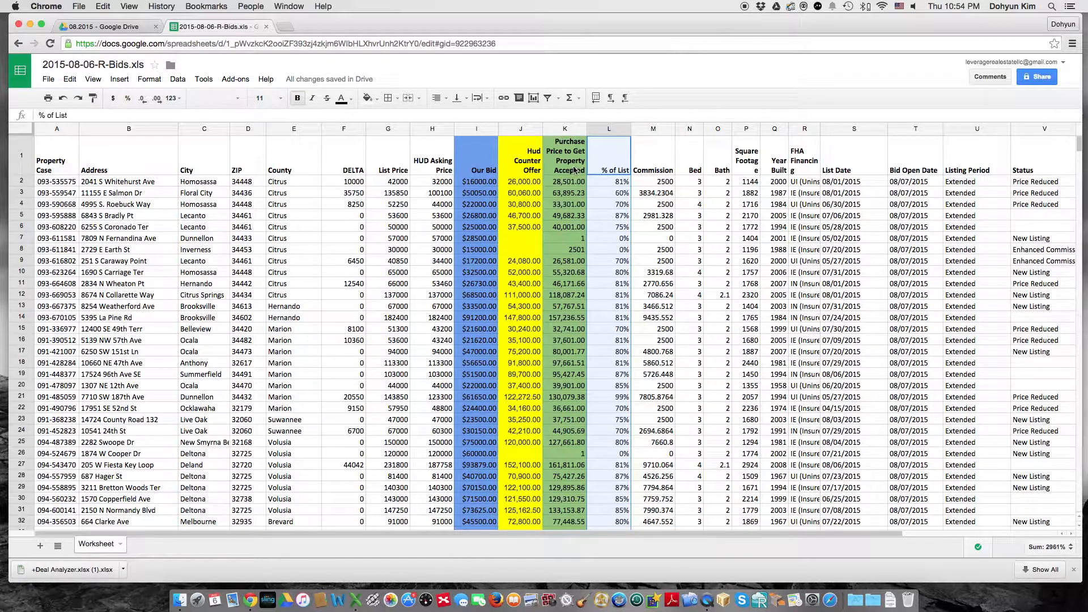
right_click(598, 131)
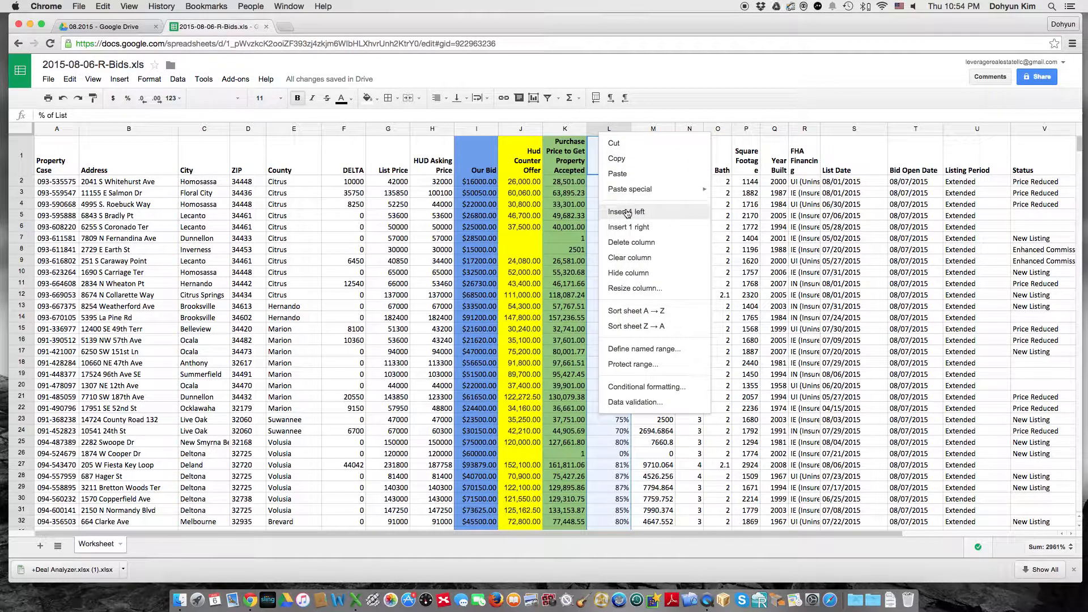
left_click(600, 134)
right_click(600, 134)
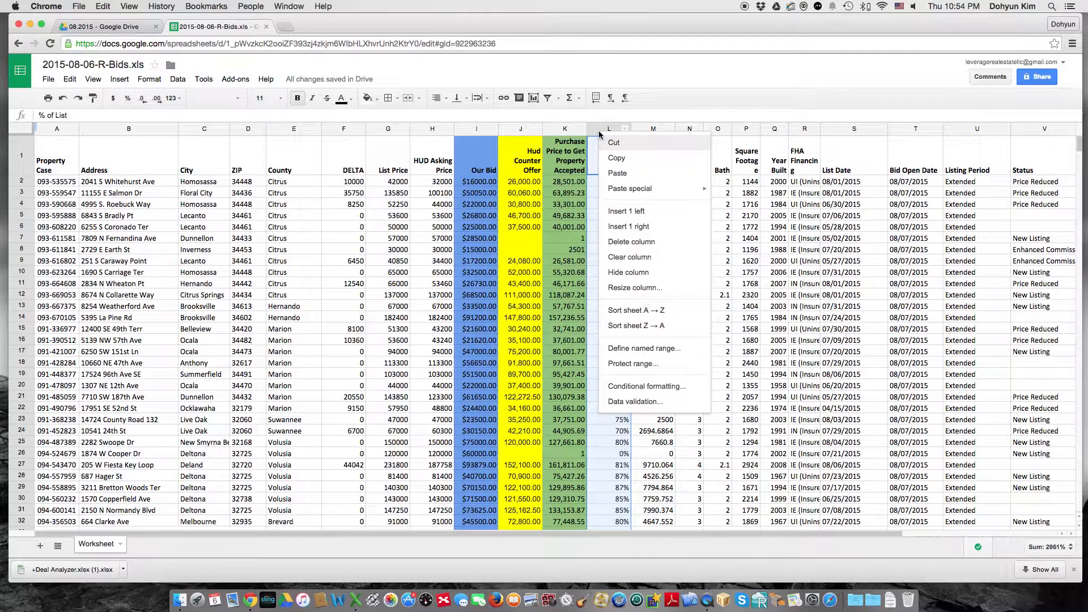
left_click(631, 212)
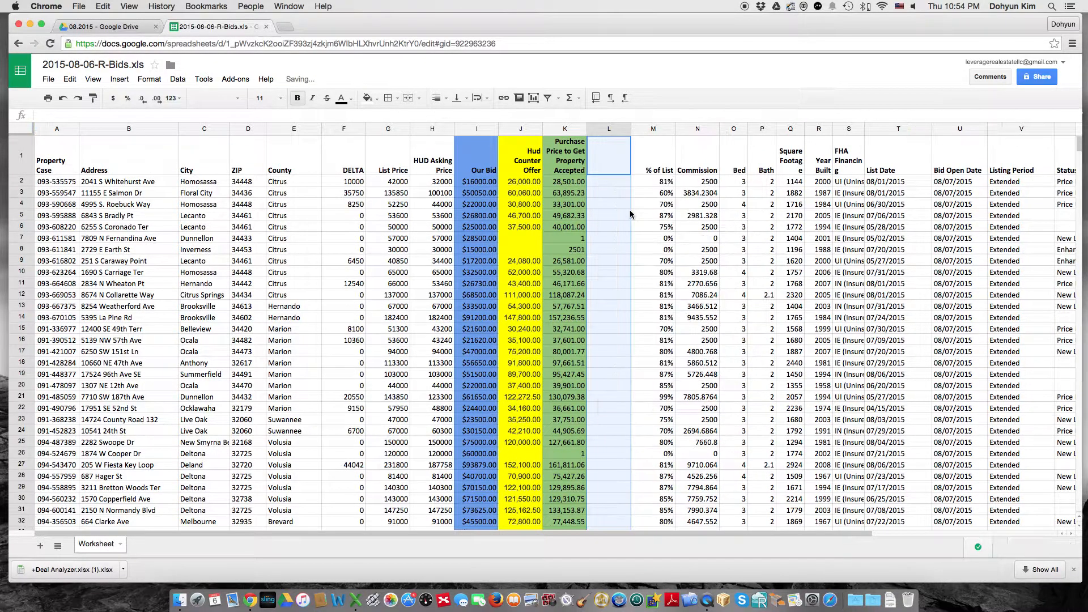
left_click(616, 169)
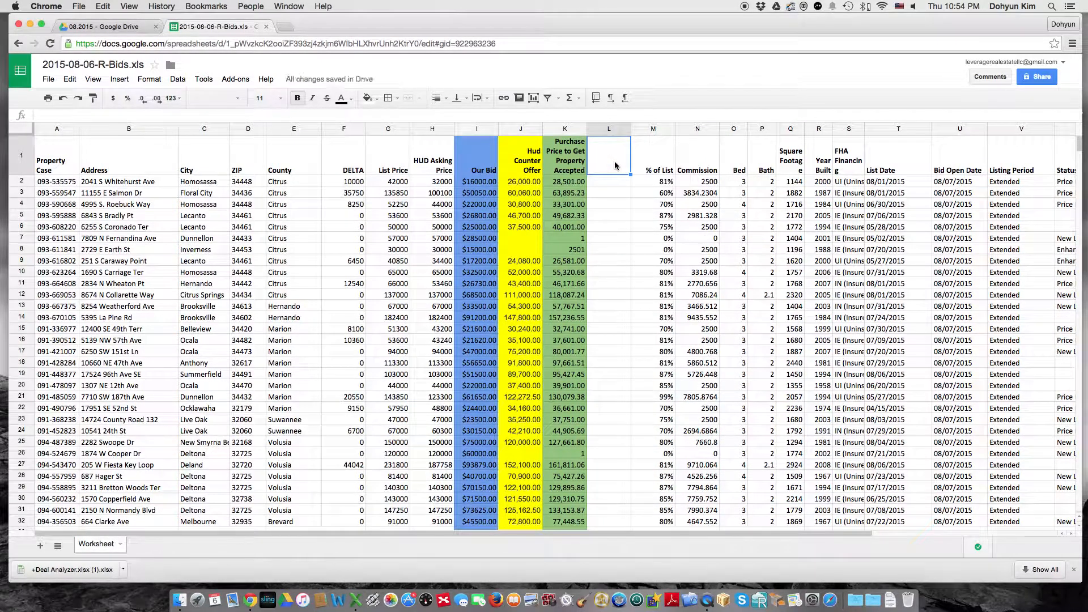
type("SPREAD")
key("Return")
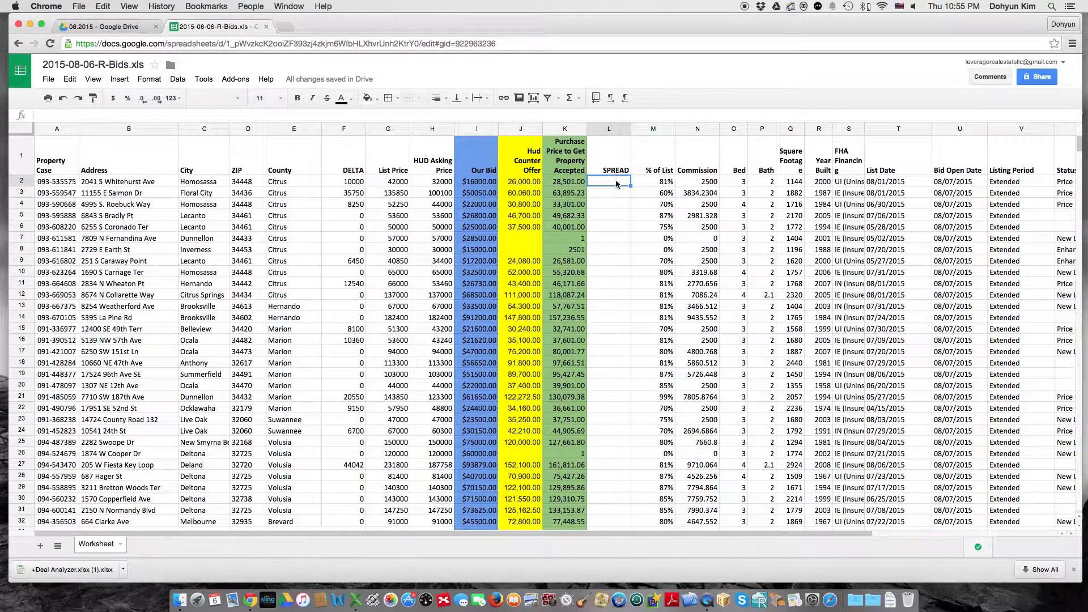
Enter the formula =H2-K2 in L2 to subtract the accepted purchase price from the HUD Asking Price.
type("=J2")
key("Left")
key("Left")
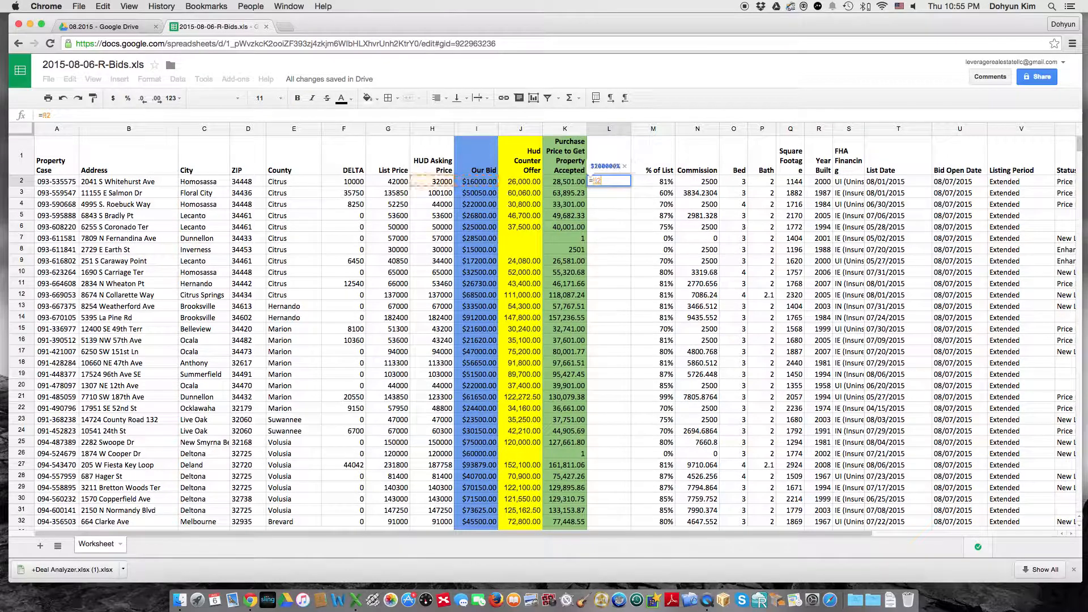
type("-")
key("Left")
key("Return")
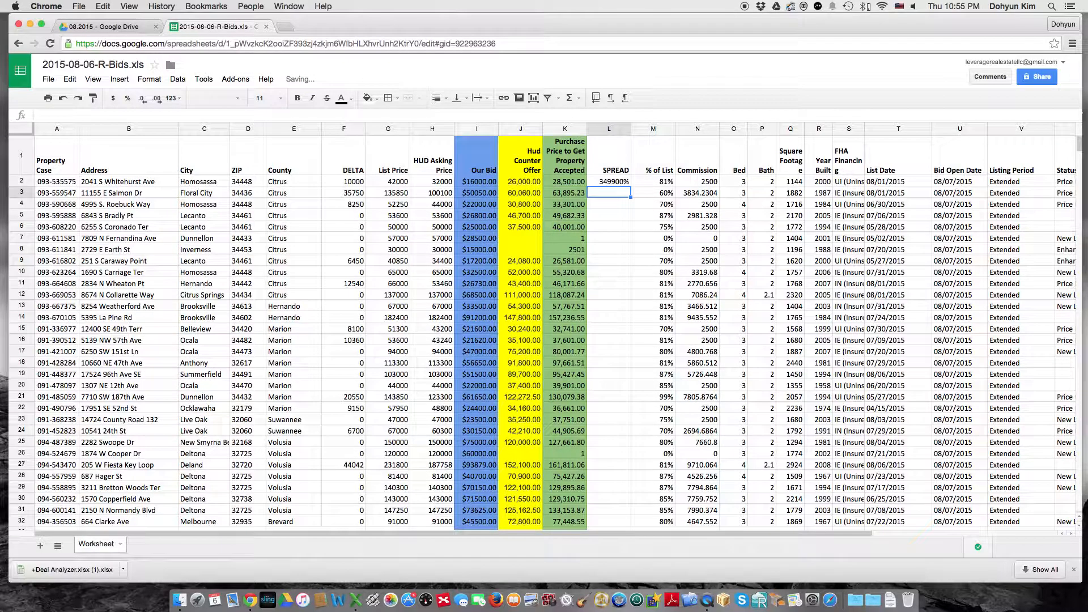
Format L2 as Number and fill its SPREAD formula down through L42.
left_click(620, 182)
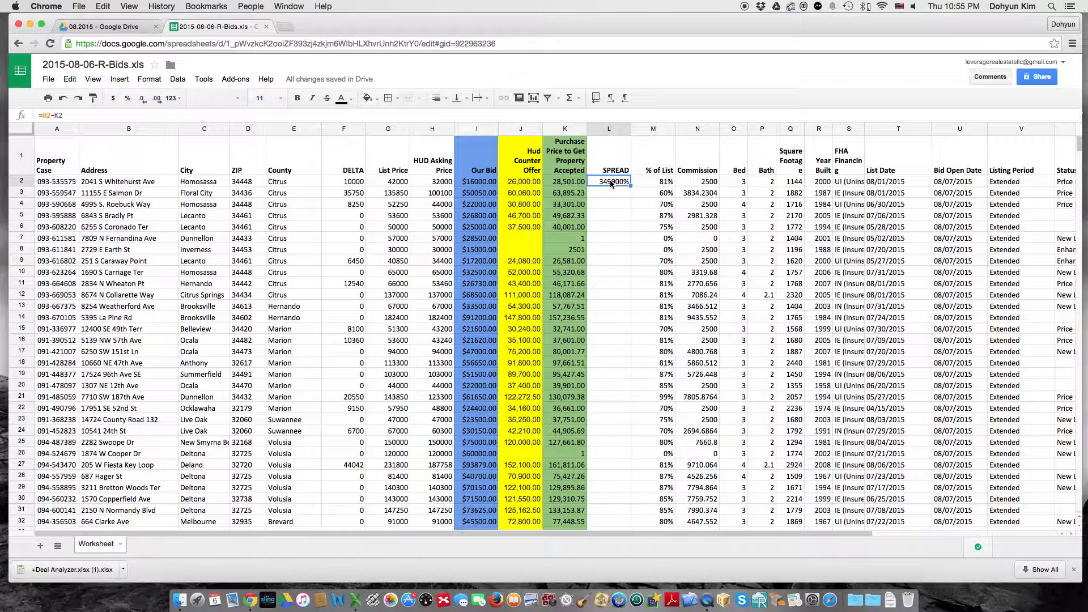
left_click(174, 100)
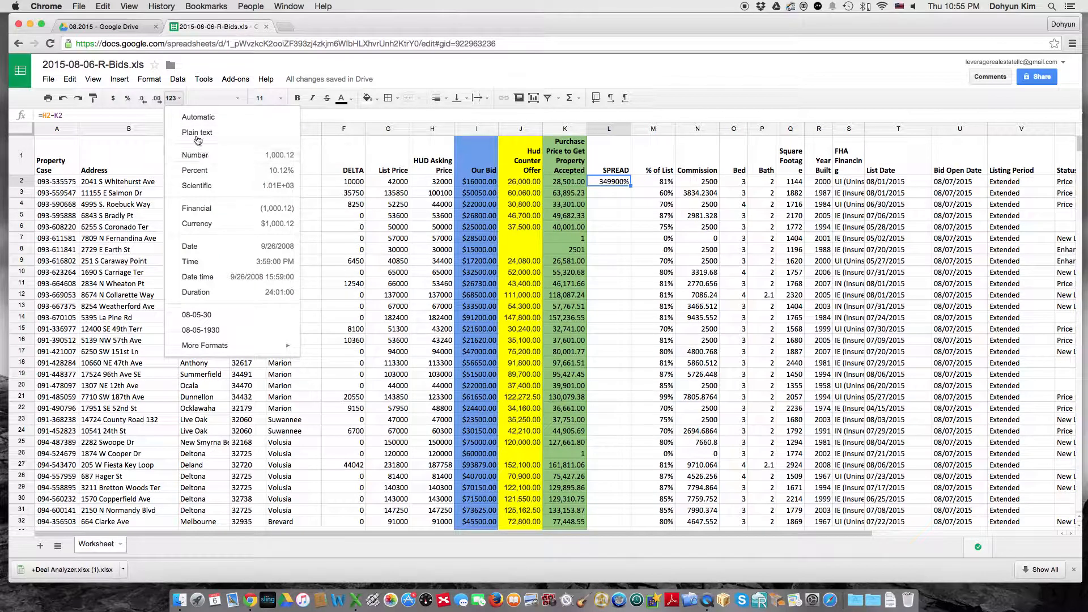
left_click(180, 99)
left_click(180, 99)
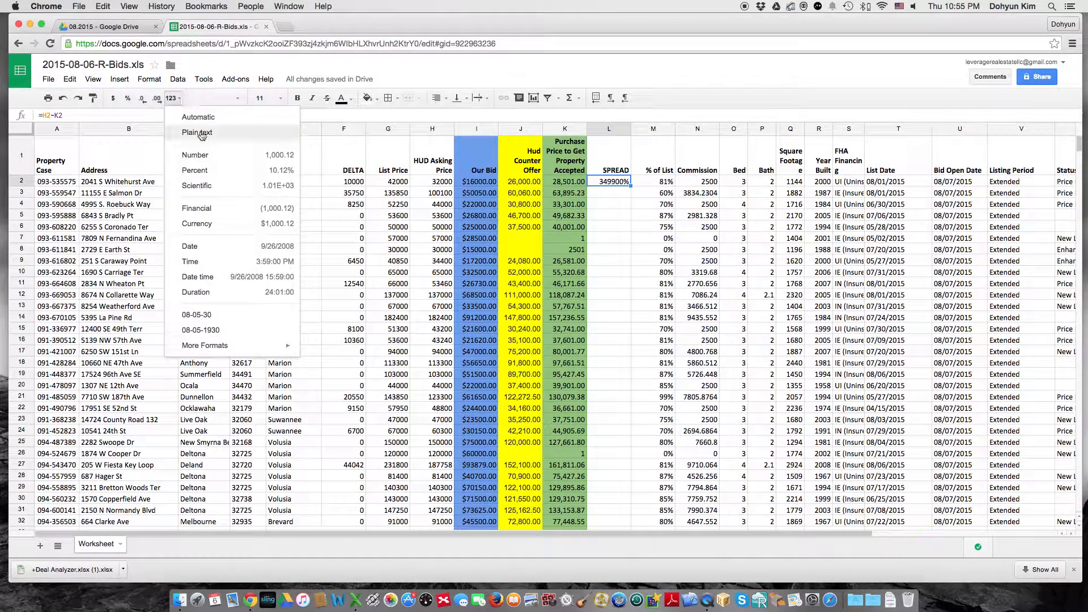
left_click(215, 155)
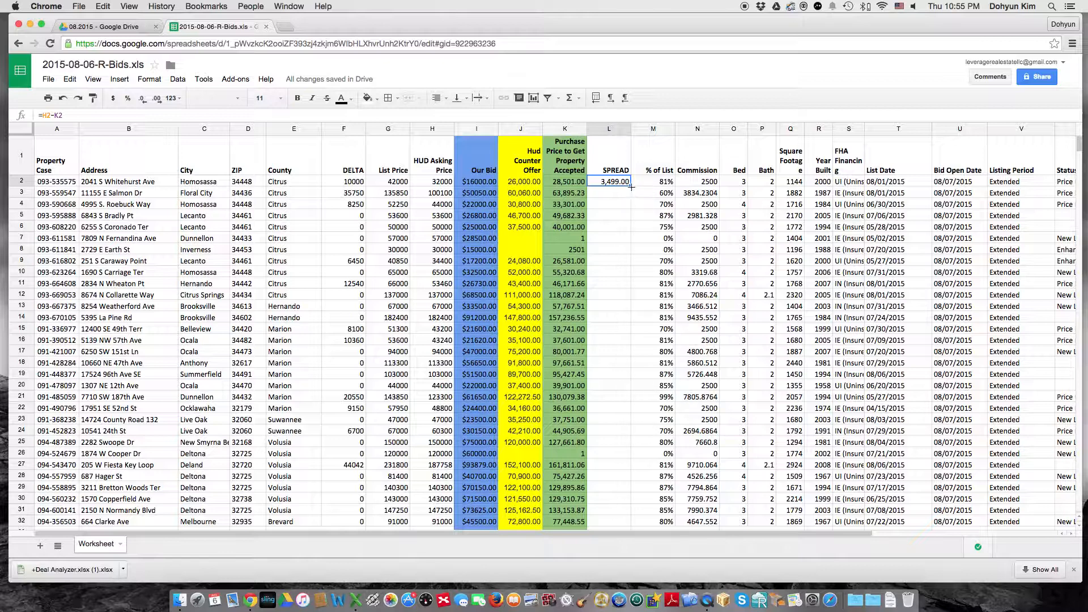
left_click_drag(632, 187, 625, 227)
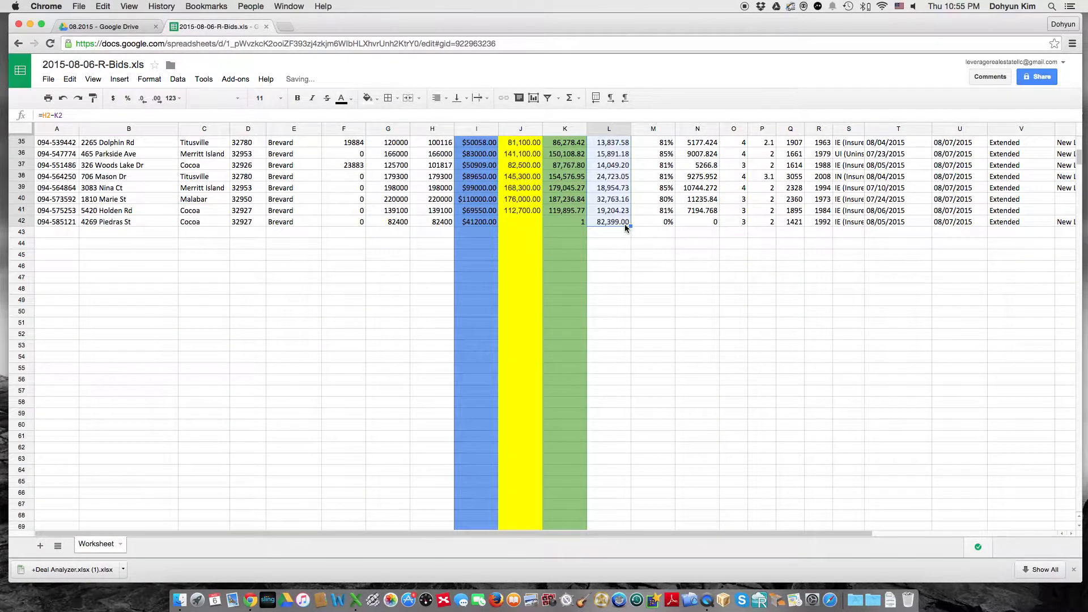
scroll(625, 227, "up", 10)
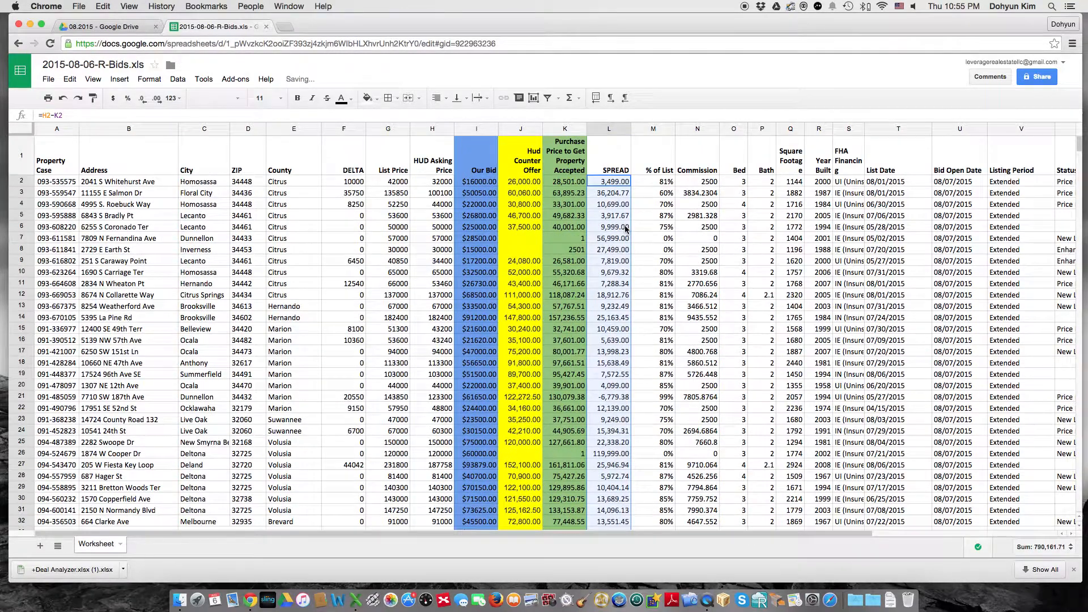
Clear the SPREAD formulas in L7 and L8, the adjacent properties that have no HUD counter offer.
left_click(627, 238)
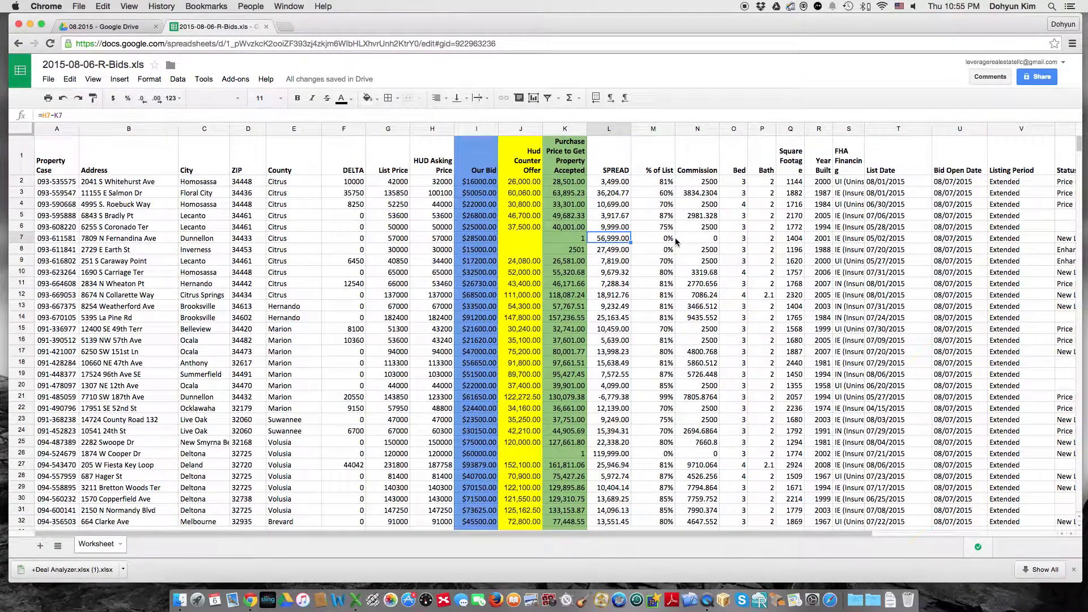
key("Left")
key("Left")
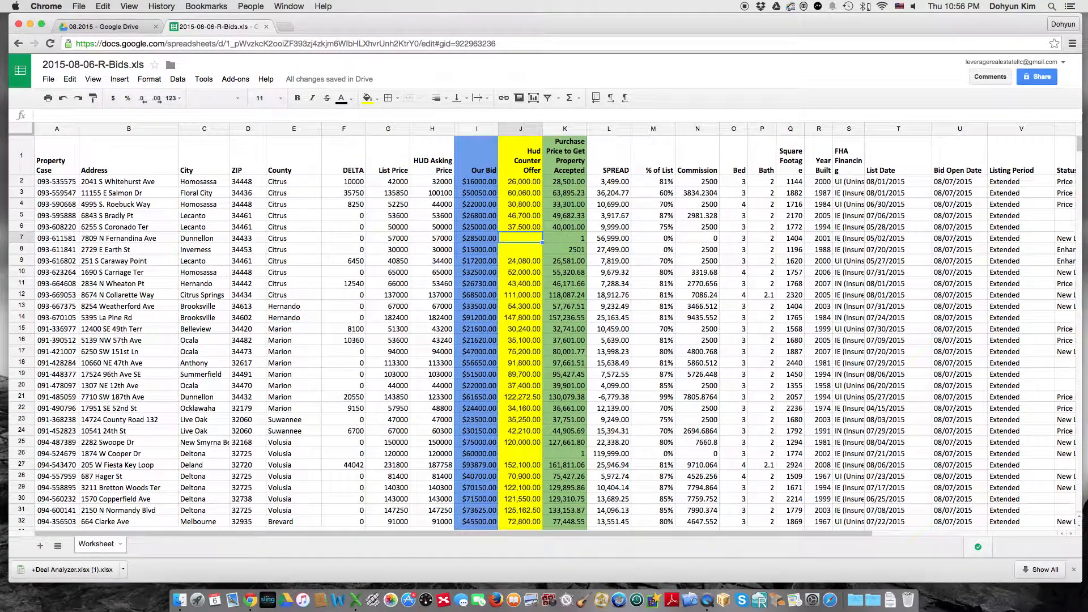
key("Right")
key("Right")
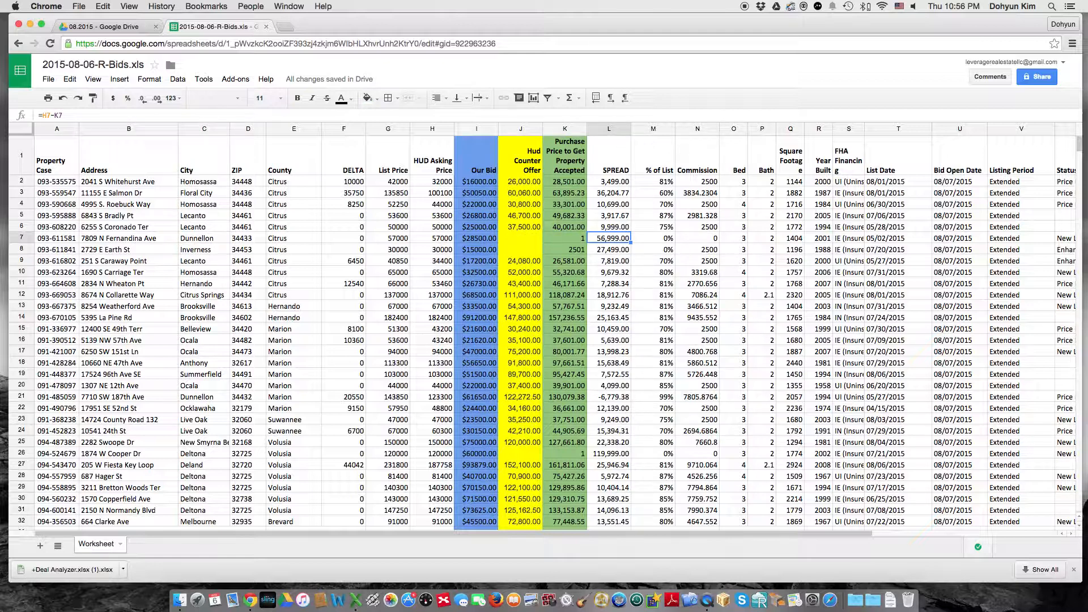
key("Delete")
key("Down")
key("Delete")
key("Down")
Clear the SPREAD formulas in L26 and L42 for the remaining properties without a HUD counter offer.
scroll(526, 372, "down", 4)
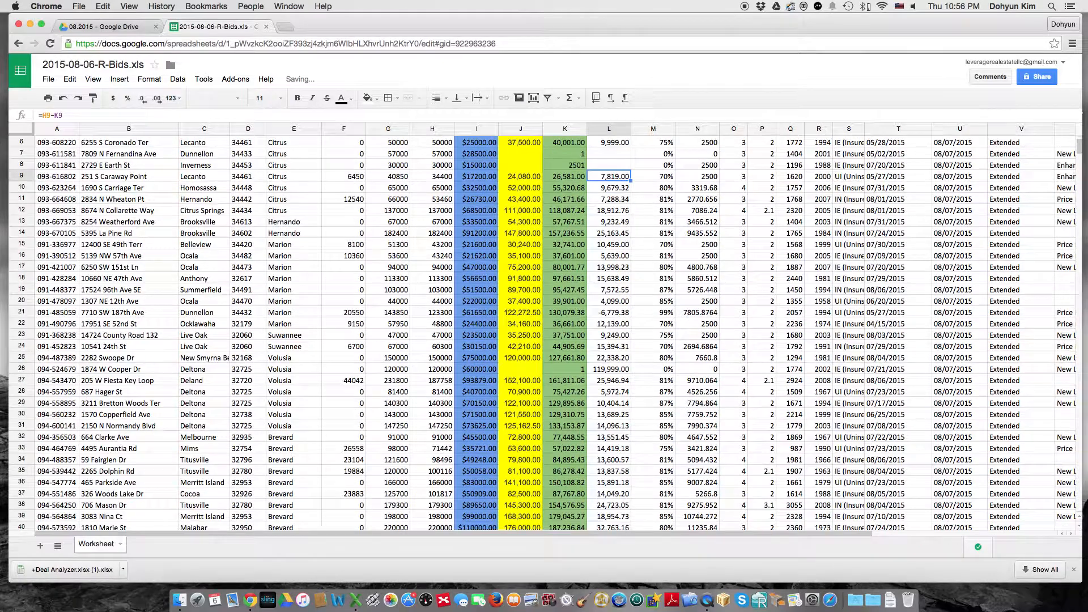
left_click(611, 369)
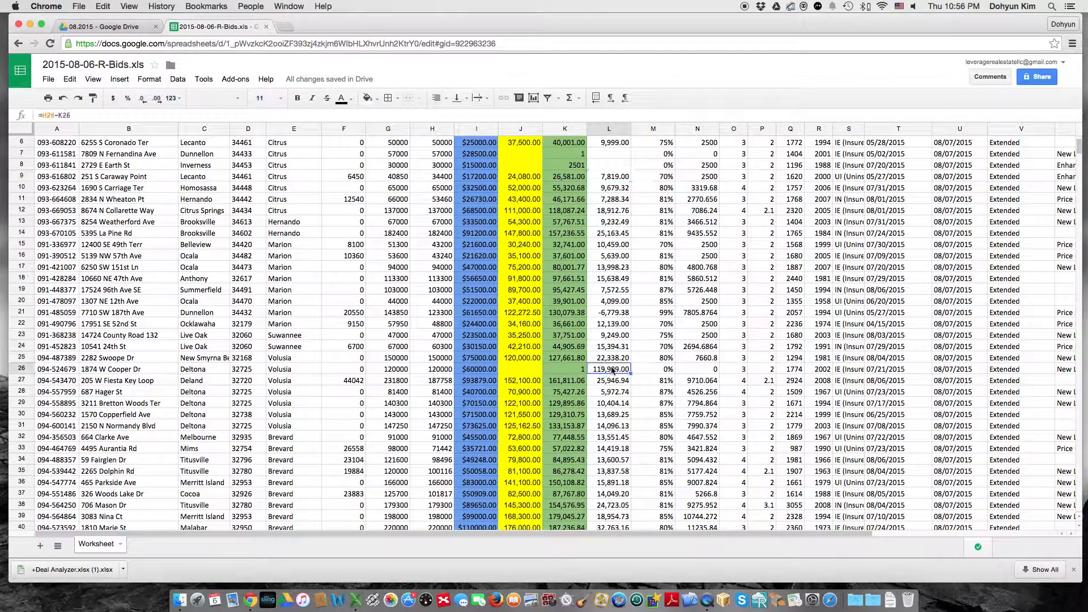
key("Delete")
key("Down")
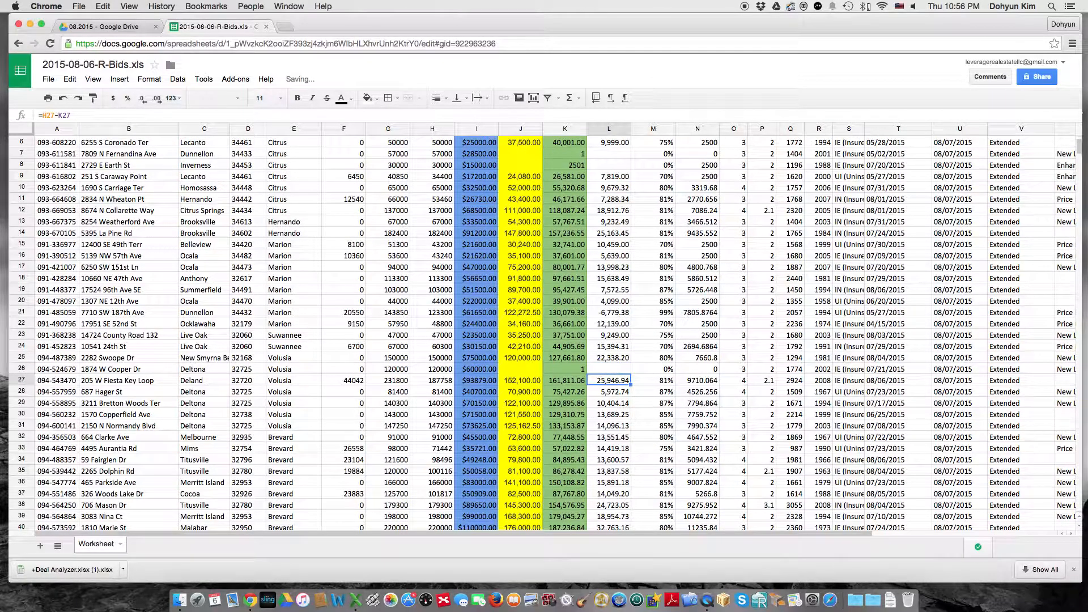
scroll(621, 408, "down", 5)
left_click(620, 424)
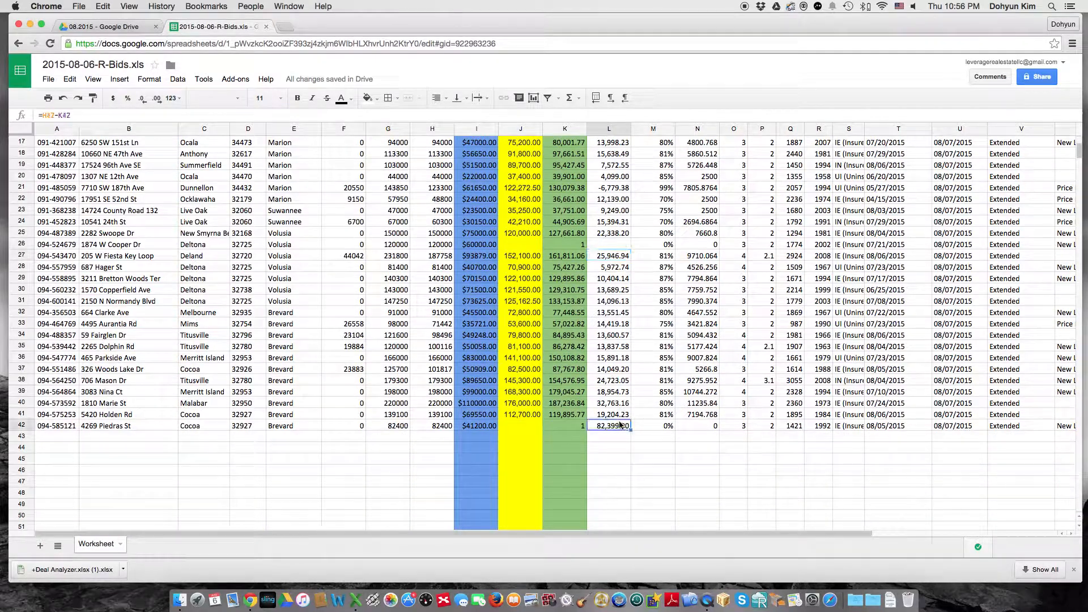
key("Delete")
key("Down")
Fill the whole SPREAD column with bright green.
scroll(643, 343, "up", 5)
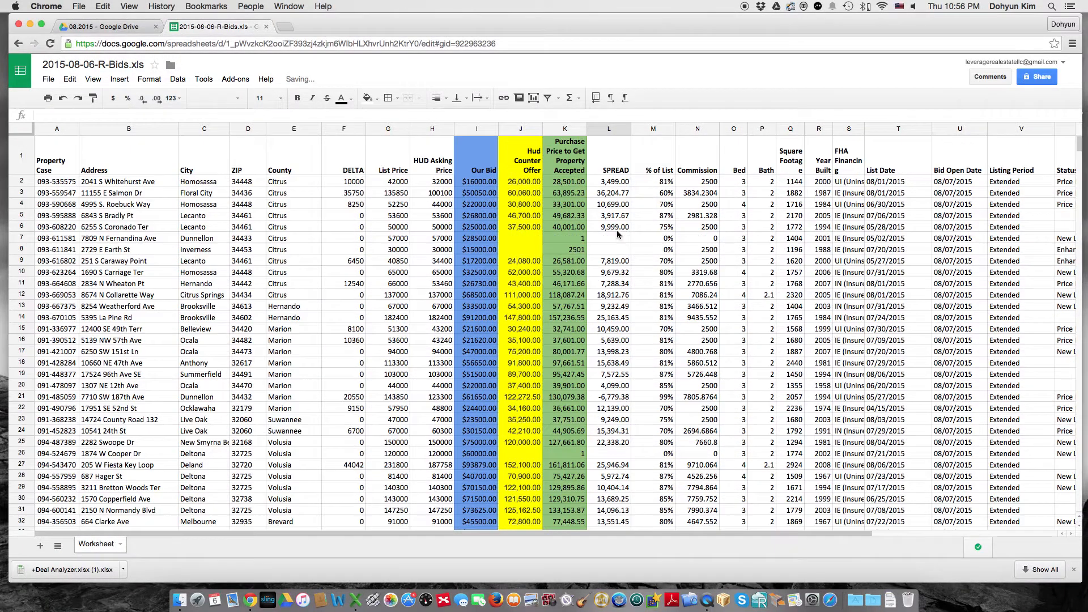
left_click(610, 129)
left_click(371, 101)
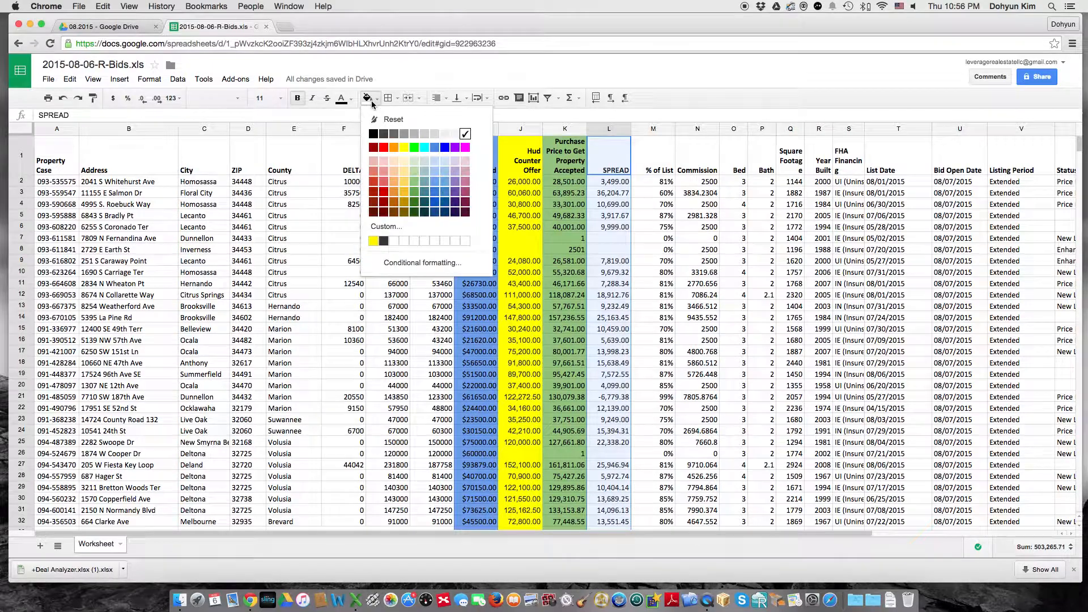
left_click(414, 148)
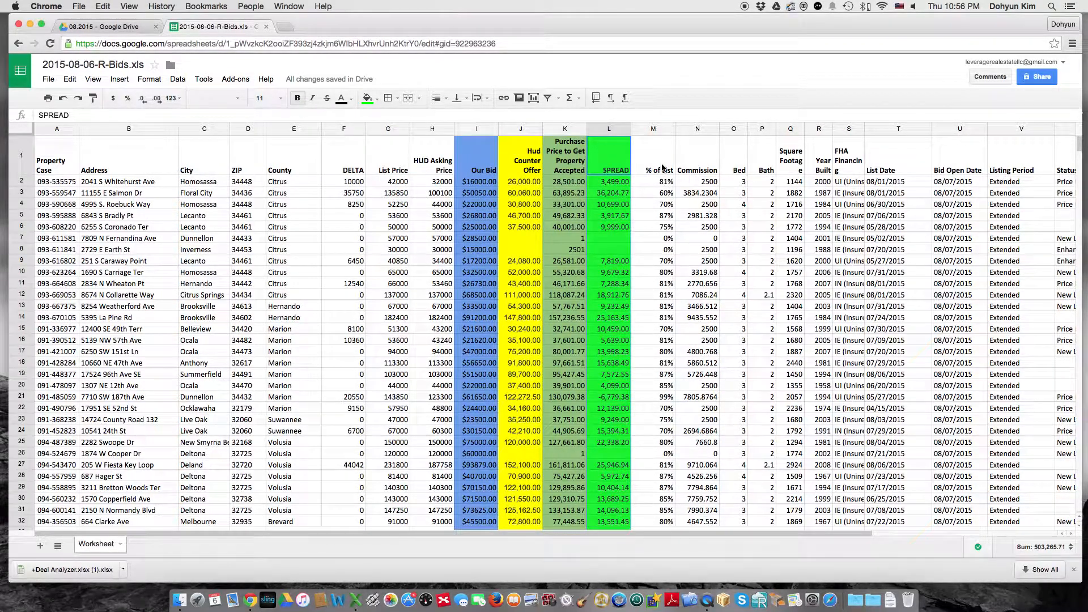
Format the Commission values in N2 through N42 to show two decimal places.
left_click(706, 182)
left_click_drag(705, 182, 705, 447)
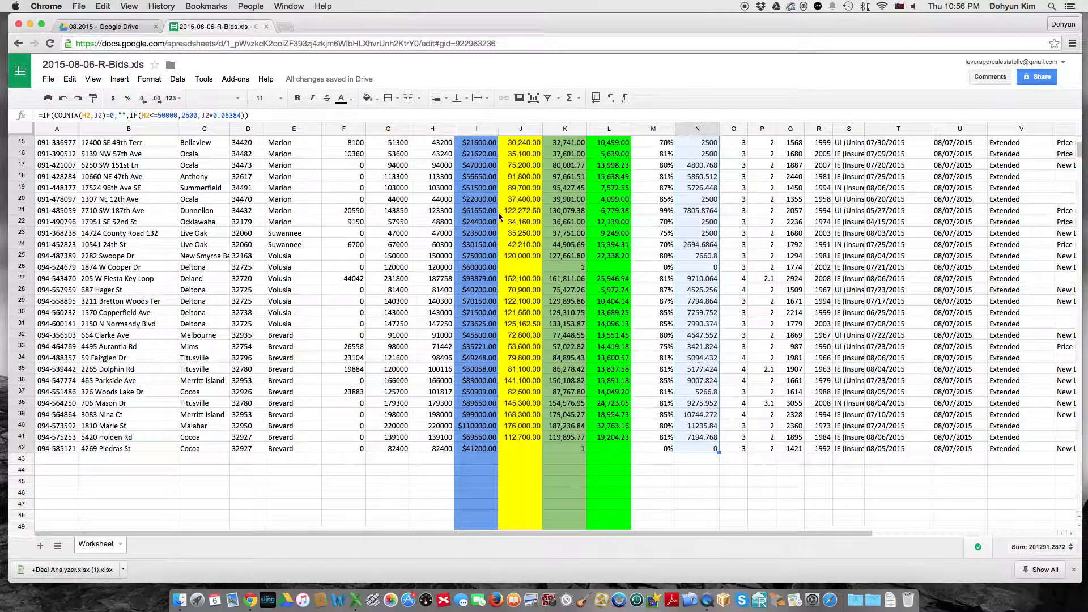
left_click(152, 101)
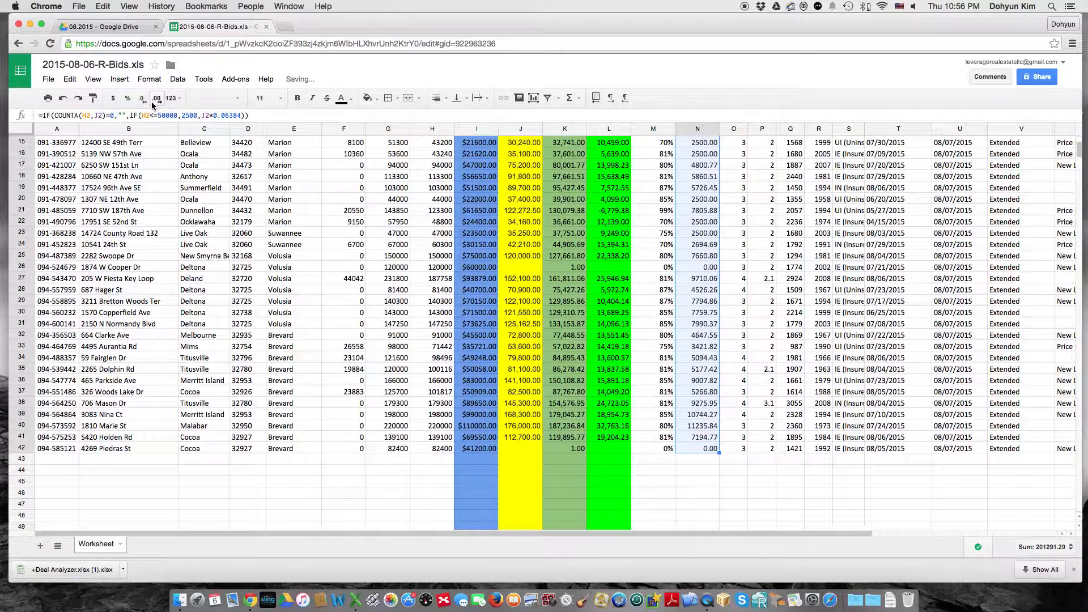
Delete the Bid Open Date and Listing Period columns.
scroll(774, 213, "up", 5)
left_click(791, 205)
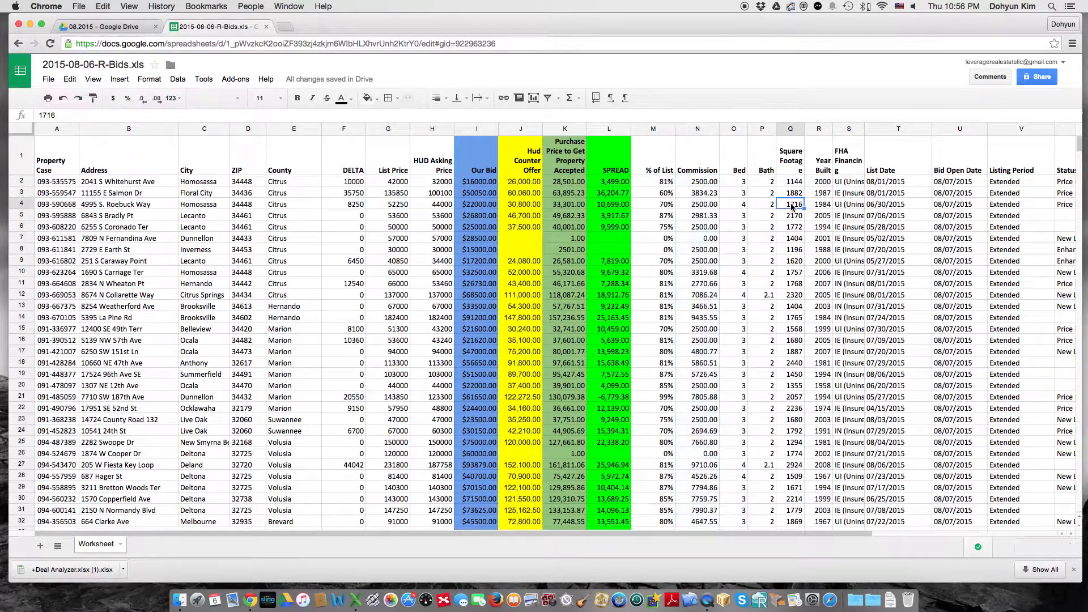
left_click_drag(954, 128, 997, 128)
right_click(997, 128)
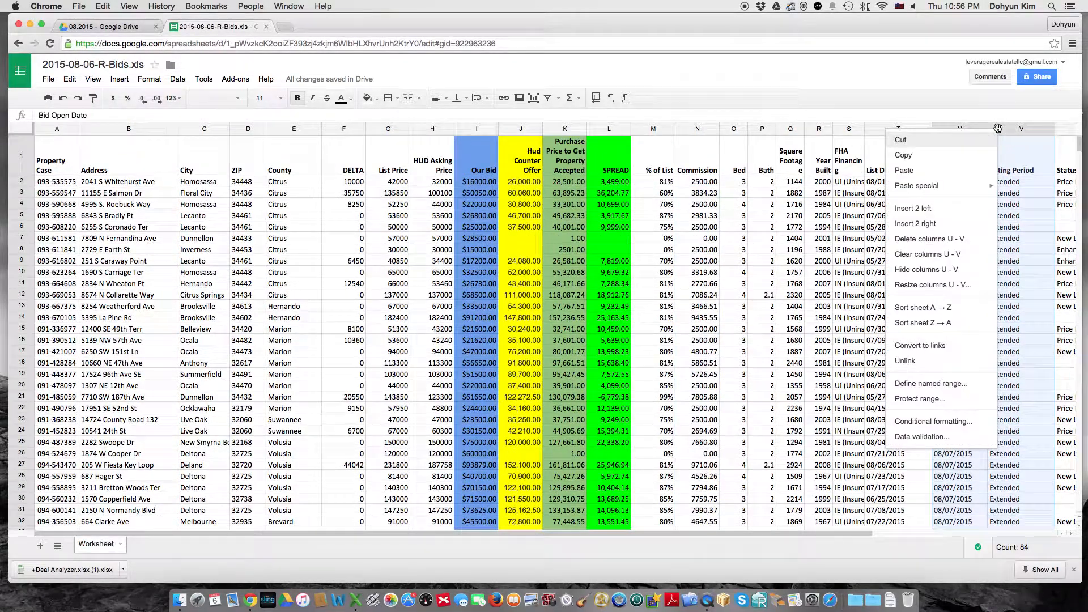
left_click(955, 244)
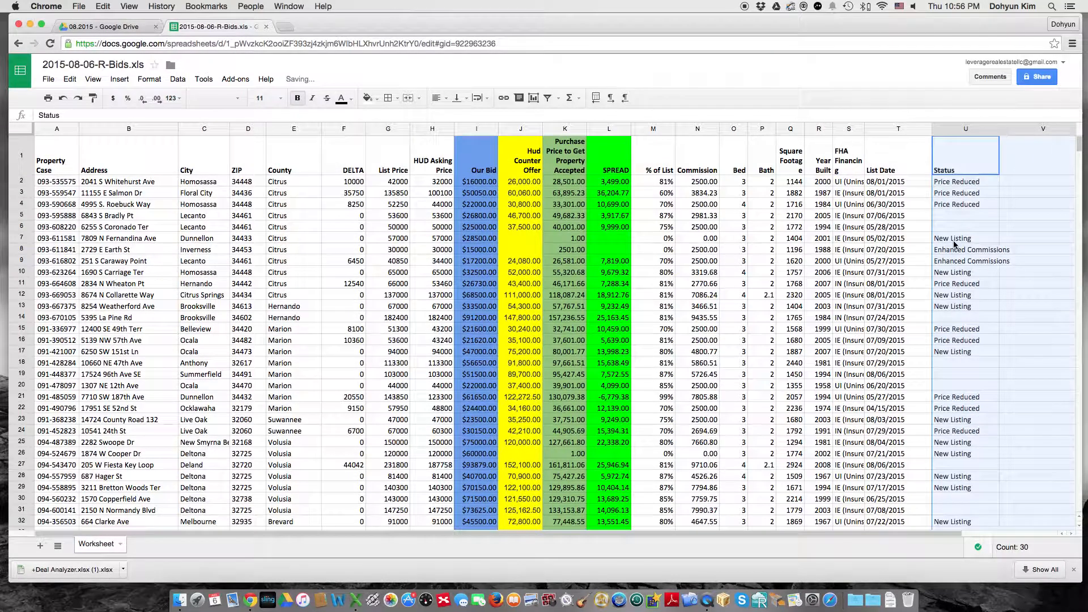
Try to move the List Date column by pasting it over the Address column, and undo the paste.
left_click(887, 129)
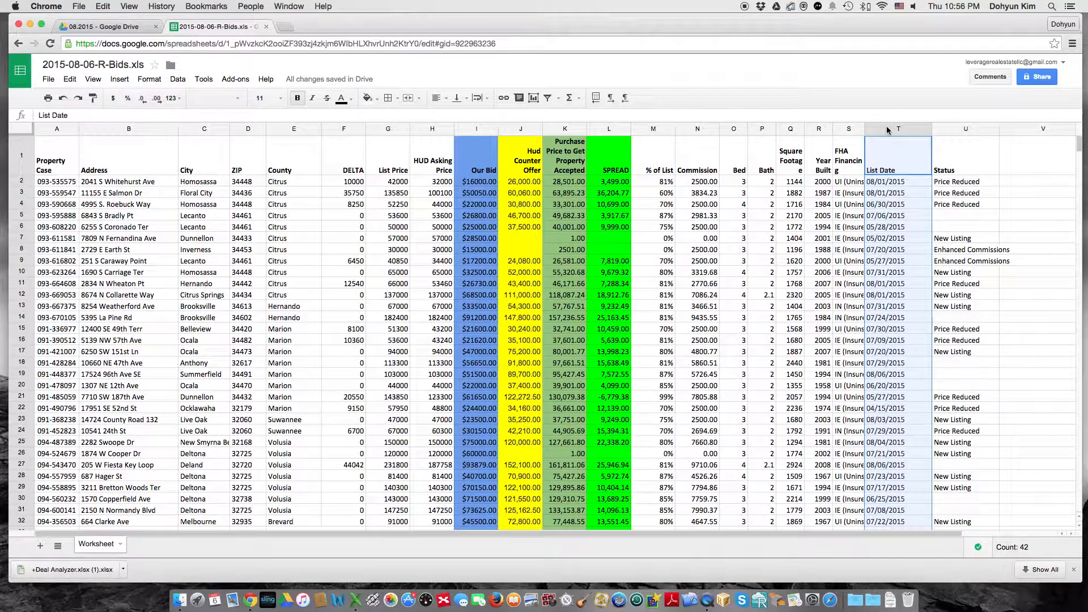
right_click(888, 130)
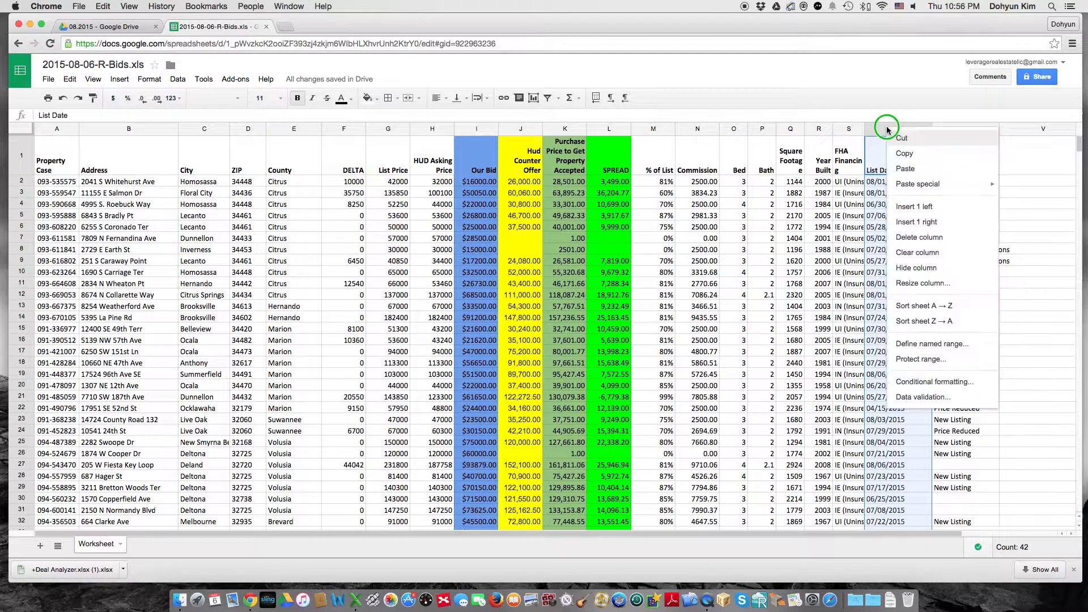
left_click(925, 143)
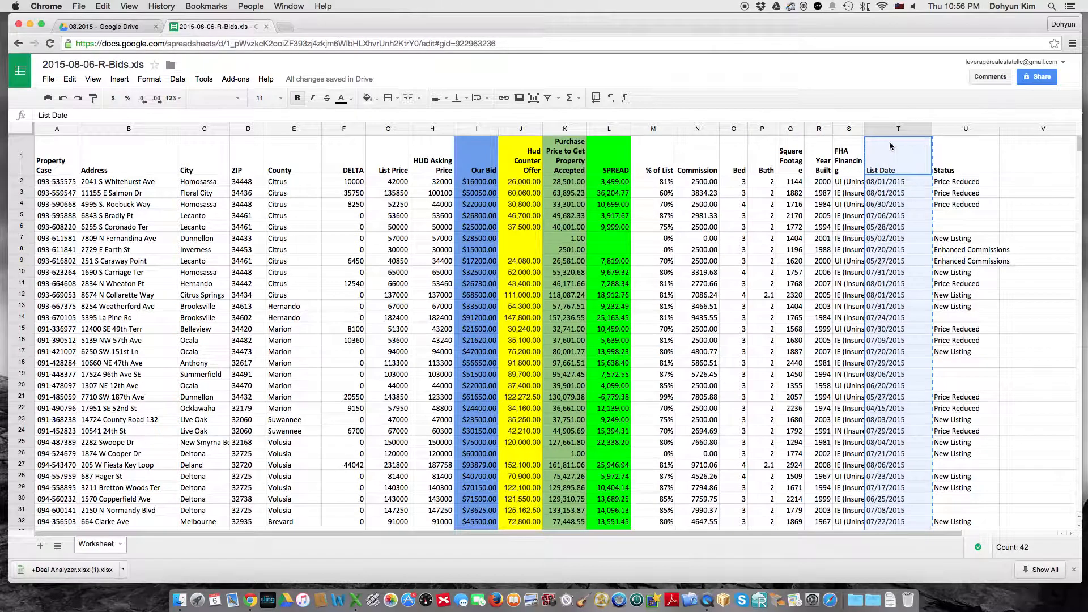
left_click(111, 130)
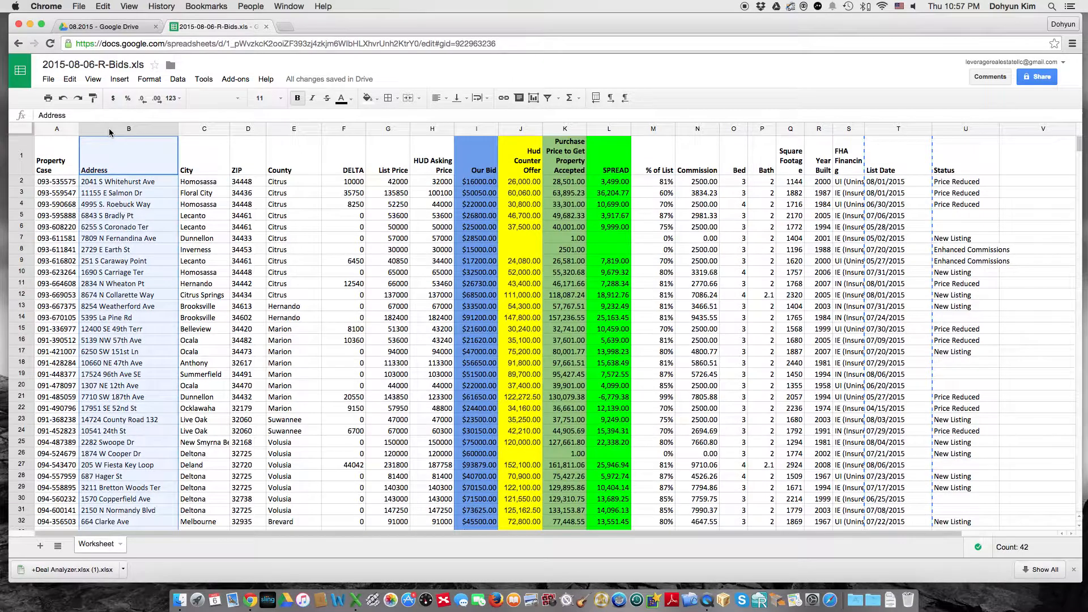
right_click(109, 132)
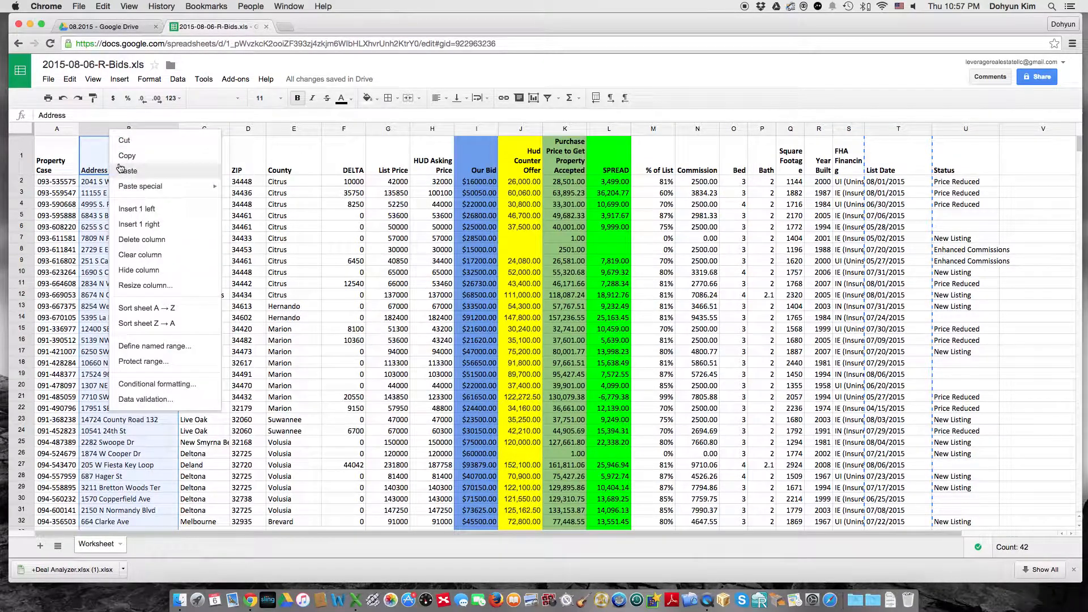
mouse_move(152, 190)
left_click(128, 171)
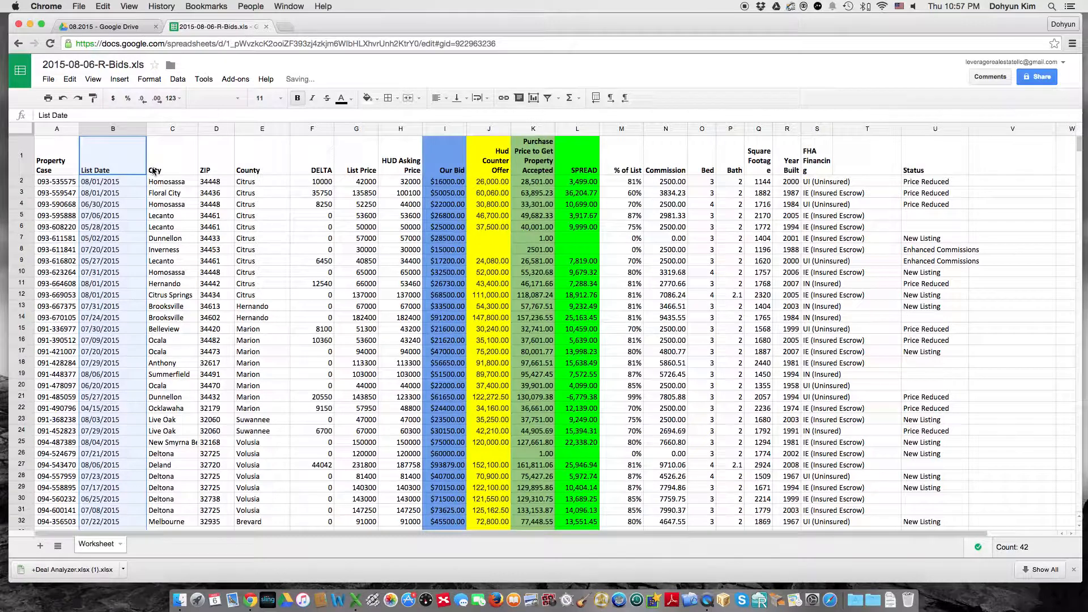
key("super+z")
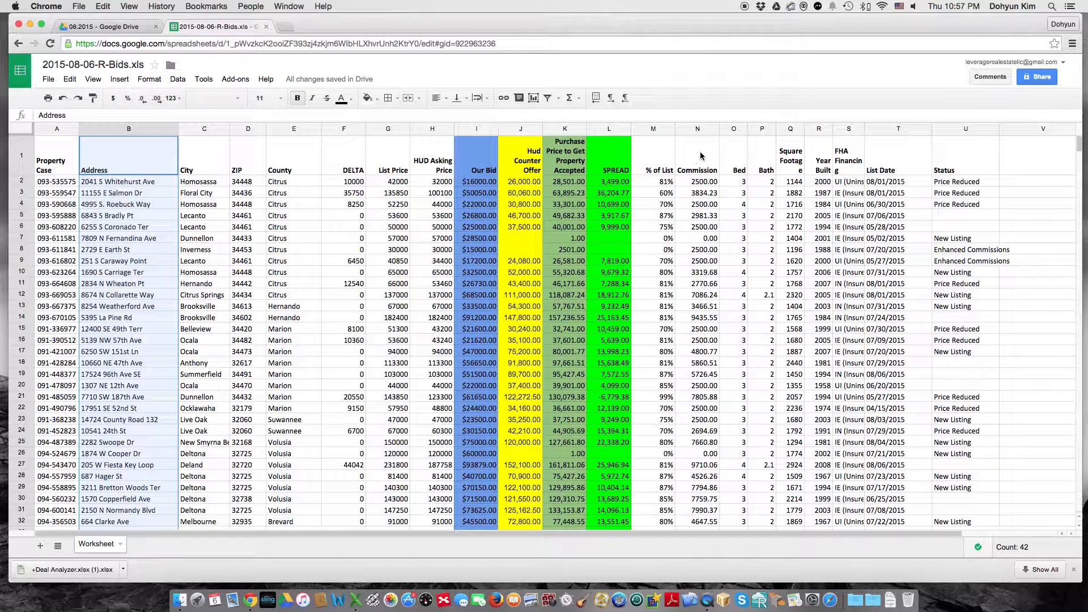
Move the List Date column into a new column inserted before Address, and narrow it to fit the dates.
right_click(879, 131)
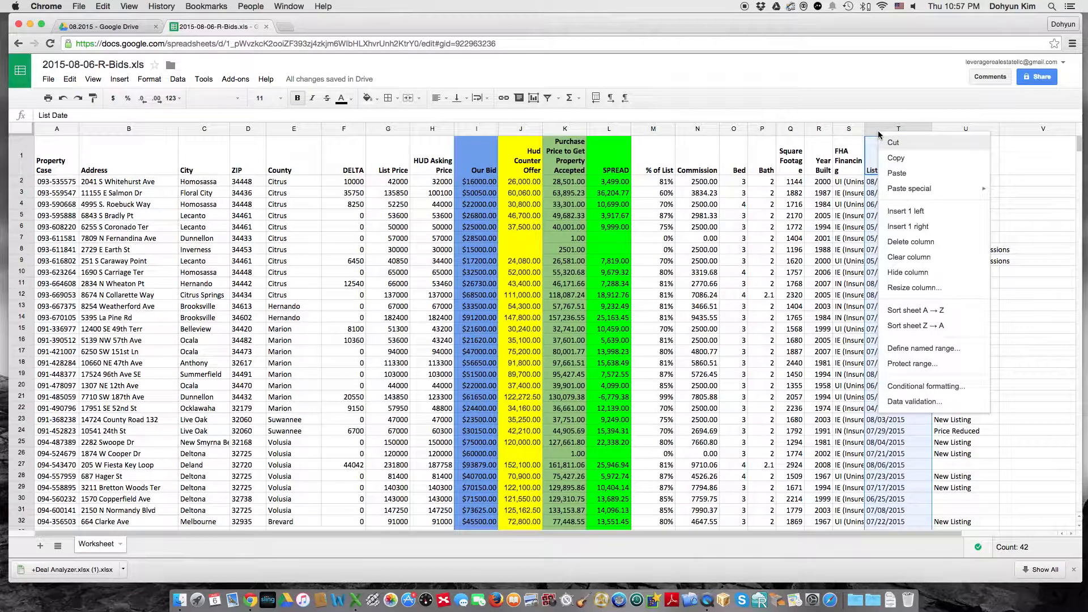
left_click(897, 142)
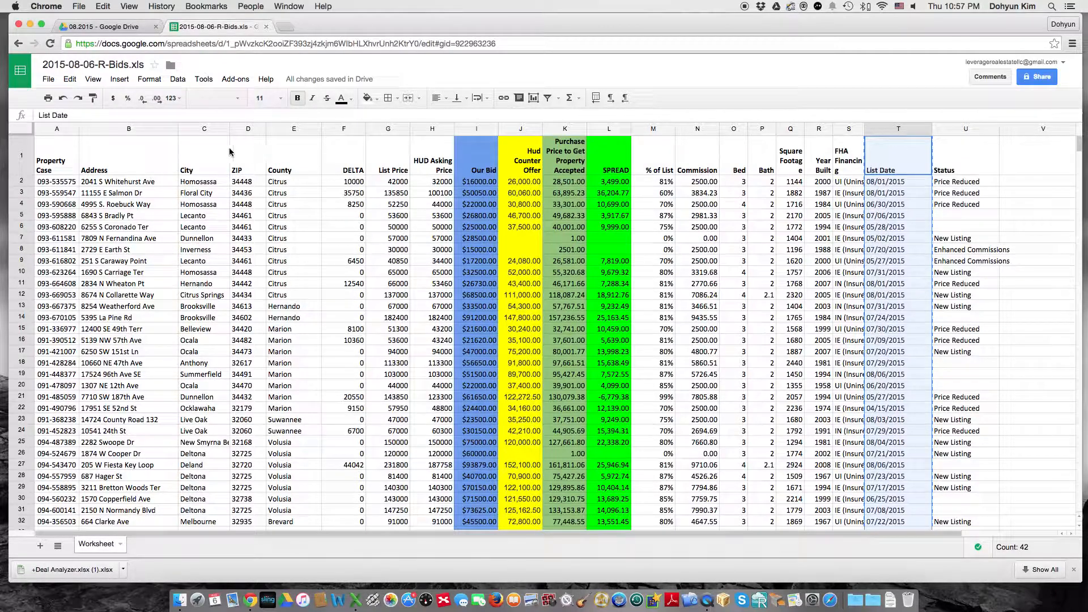
left_click(100, 131)
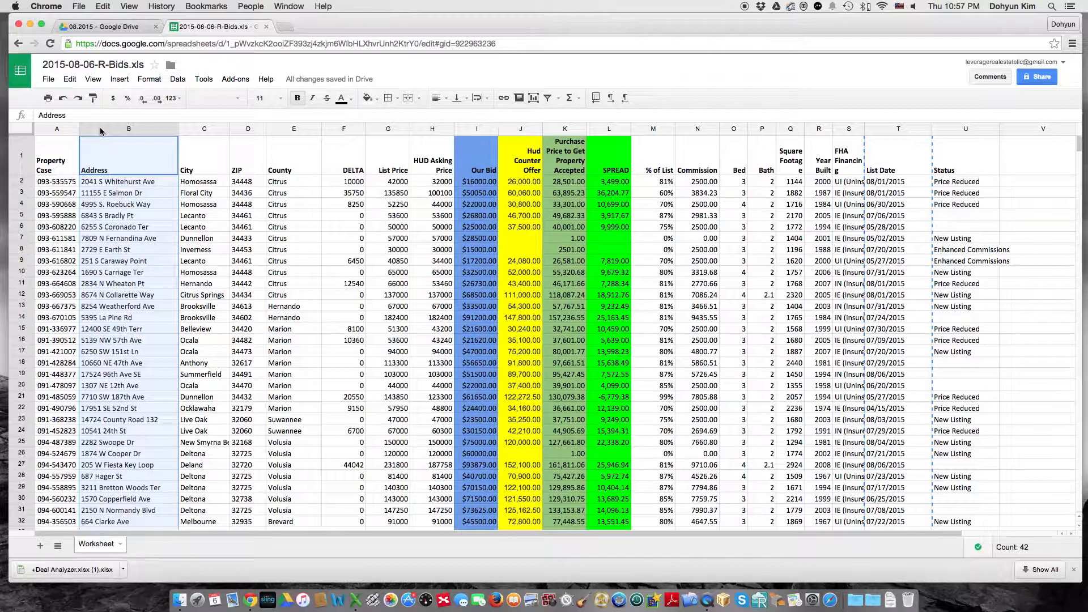
right_click(100, 130)
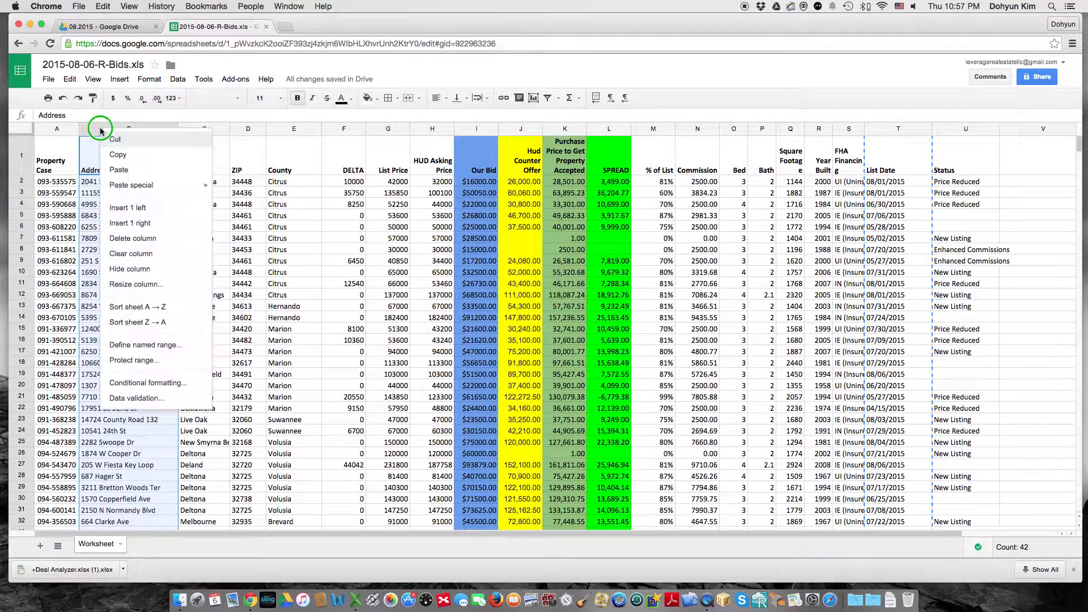
left_click(128, 208)
right_click(115, 158)
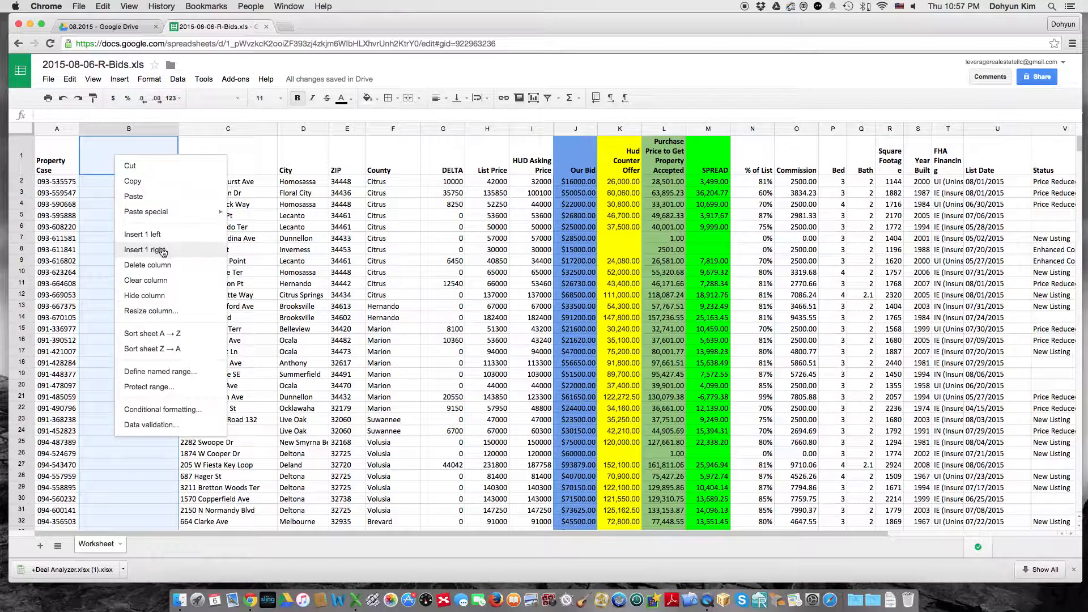
left_click(145, 197)
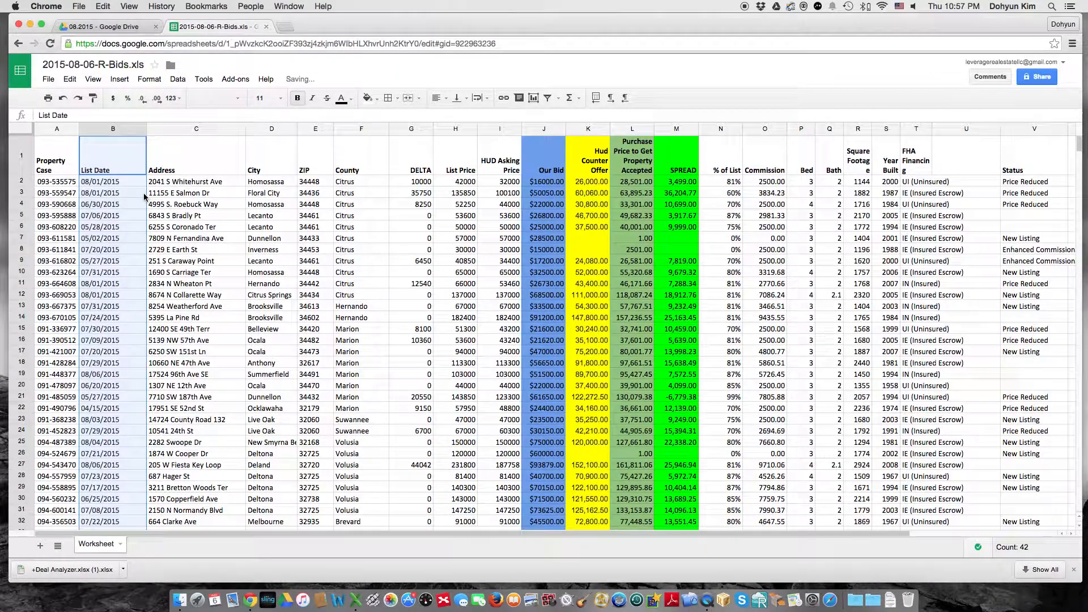
left_click_drag(147, 139, 127, 143)
left_click(255, 206)
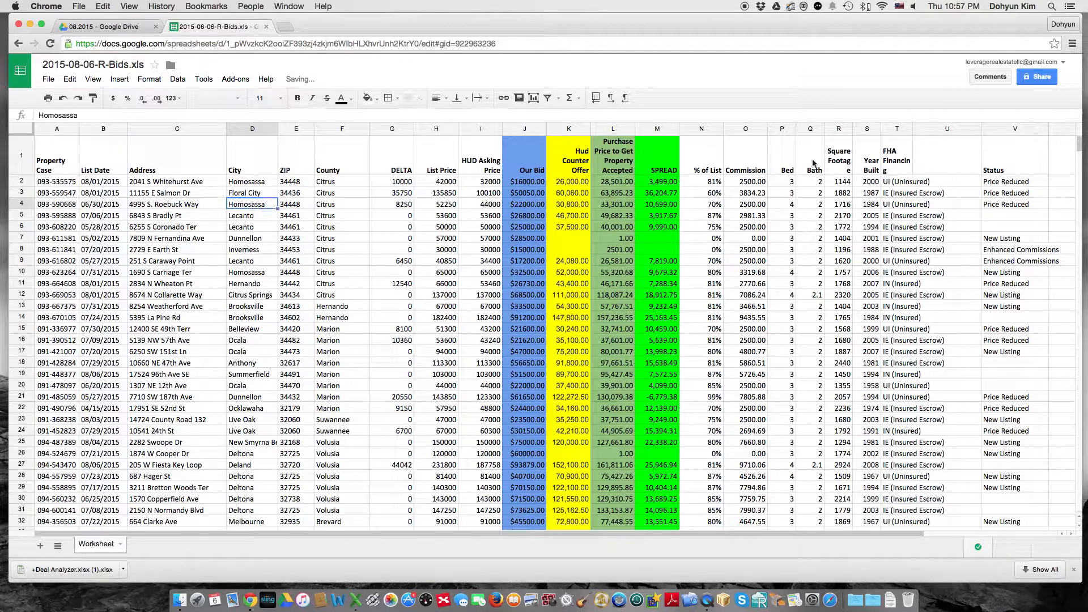
Delete the empty column before Status and widen the FHA Financing column until its header and entries fit.
left_click(951, 129)
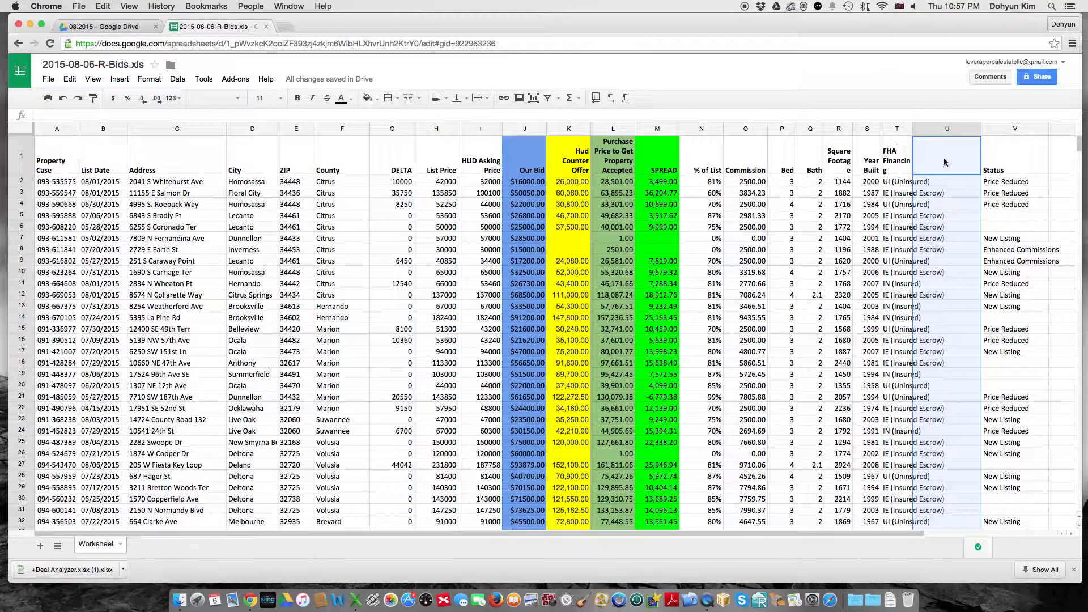
right_click(945, 130)
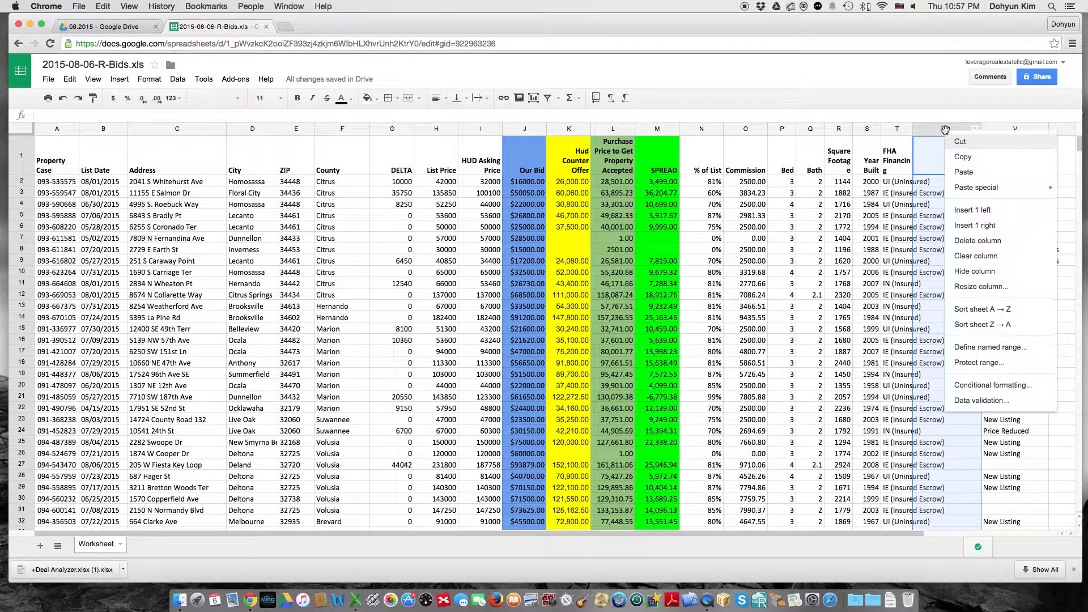
left_click(984, 241)
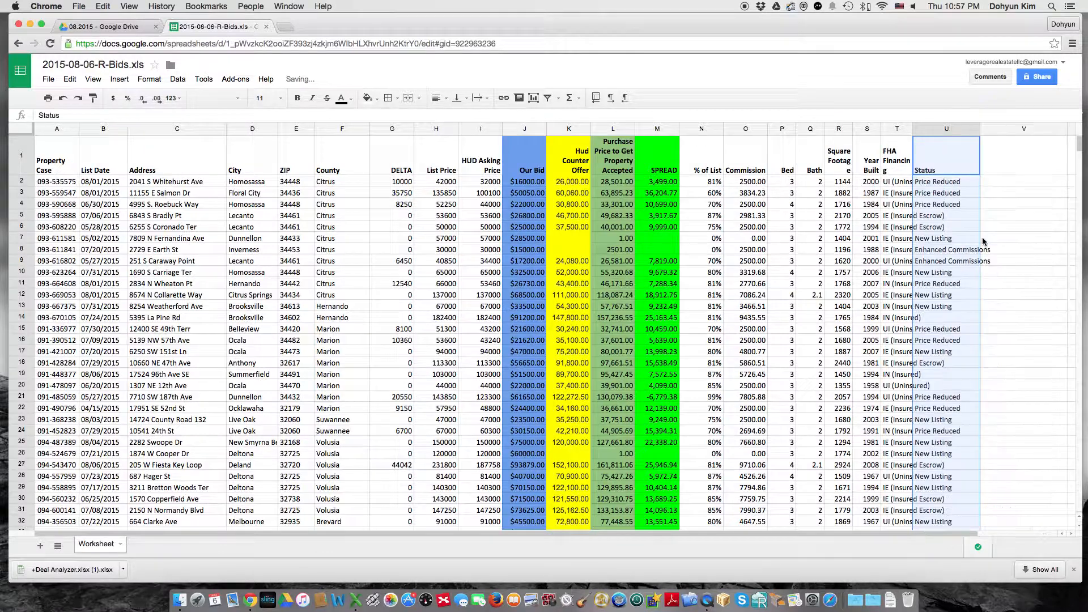
left_click(951, 214)
left_click_drag(913, 130, 954, 130)
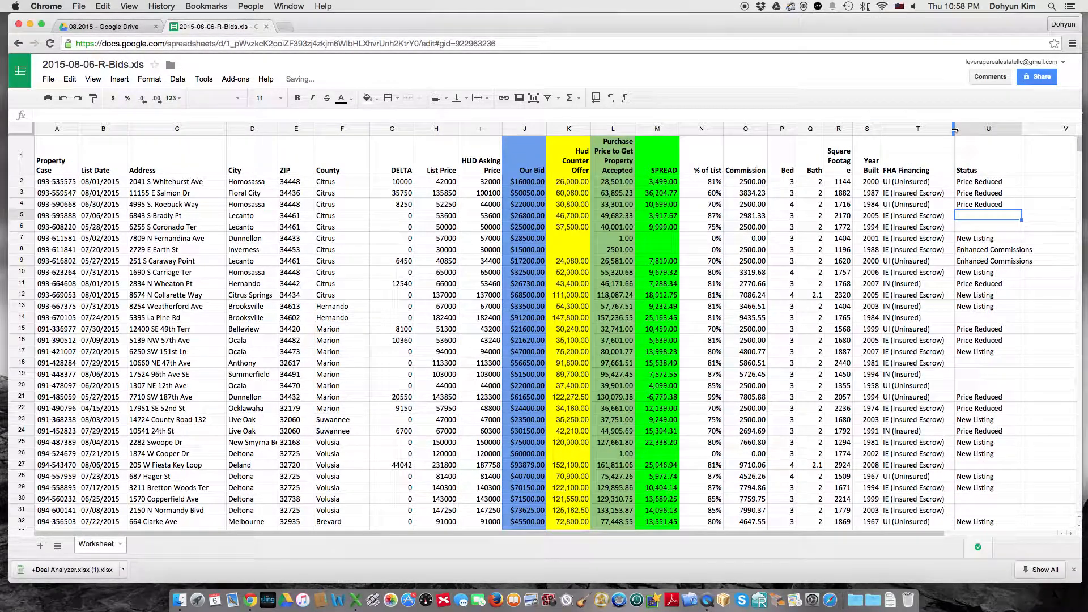
Narrow the County column slightly to fit the county names.
left_click(865, 216)
scroll(619, 225, "down", 5)
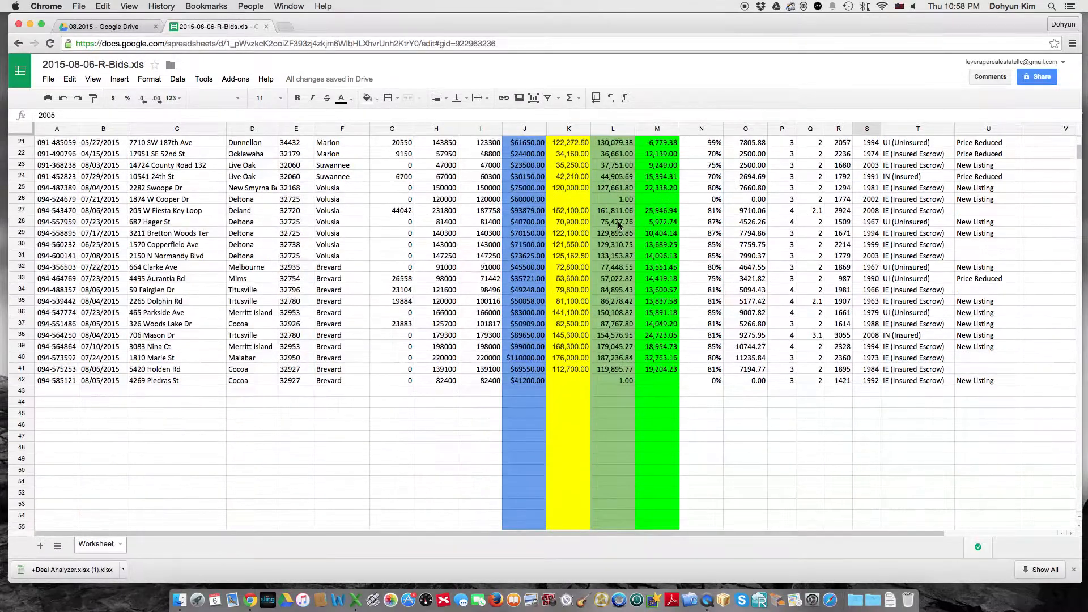
scroll(619, 225, "up", 5)
left_click_drag(369, 130, 359, 130)
scroll(391, 141, "down", 4)
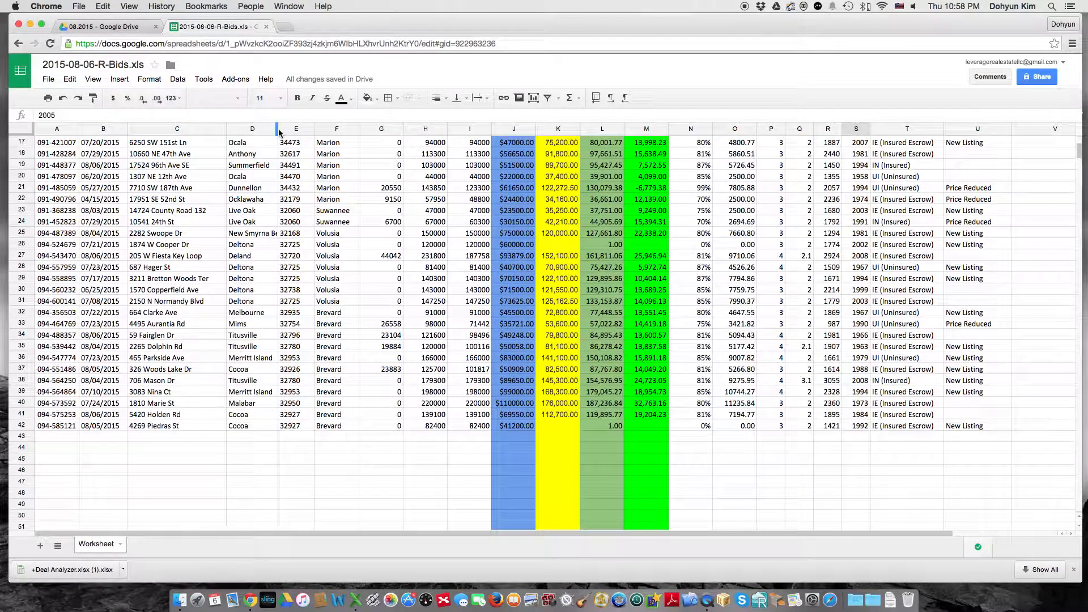
Widen the City column until New Smyrna Beach fits, and narrow the % of List column slightly.
left_click_drag(278, 129, 292, 130)
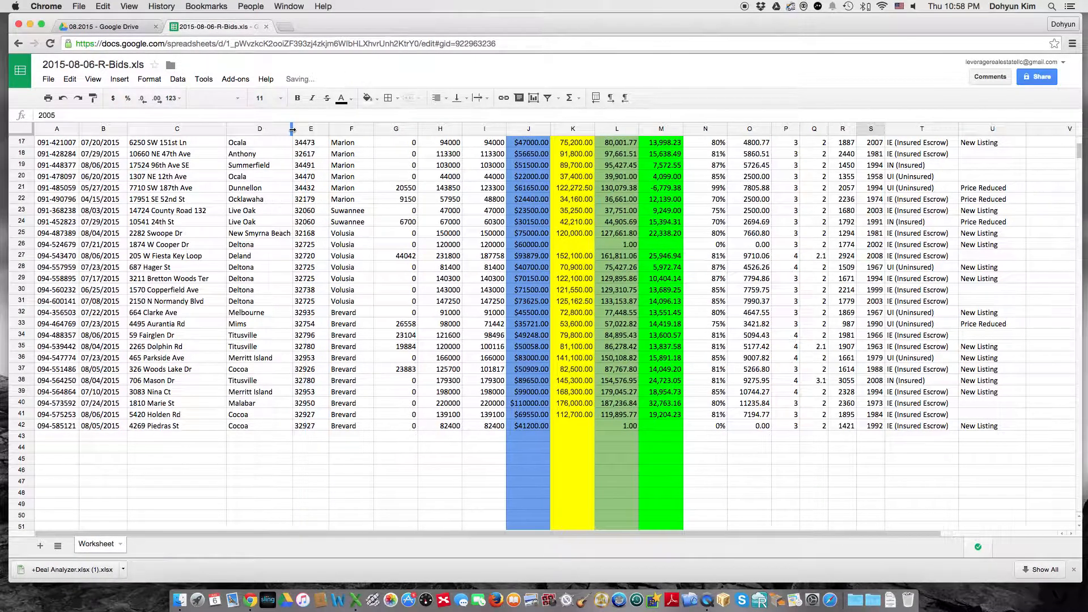
scroll(342, 225, "up", 5)
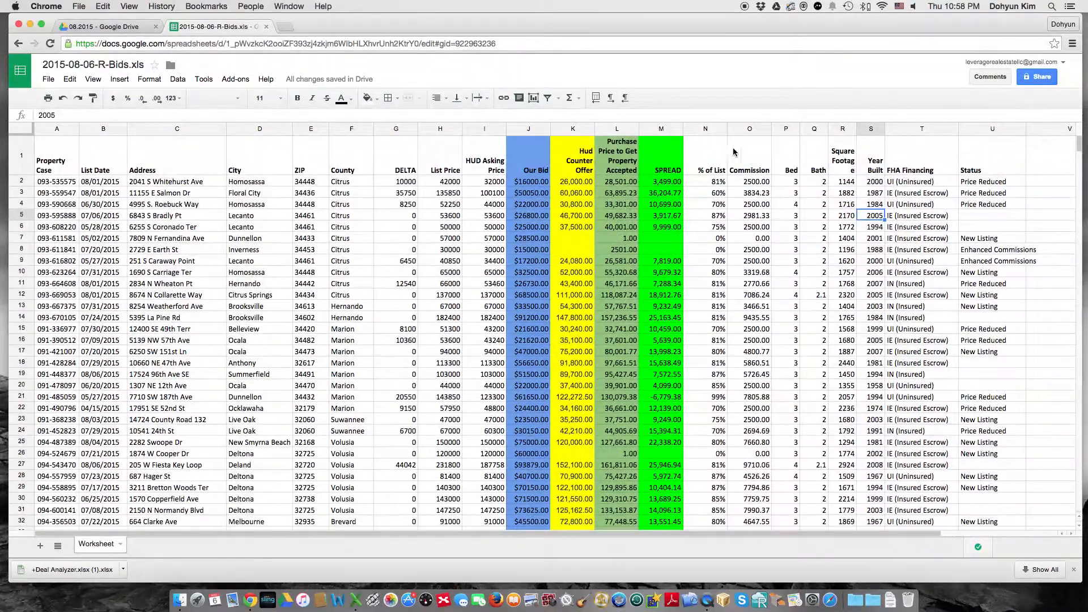
left_click_drag(727, 130, 720, 131)
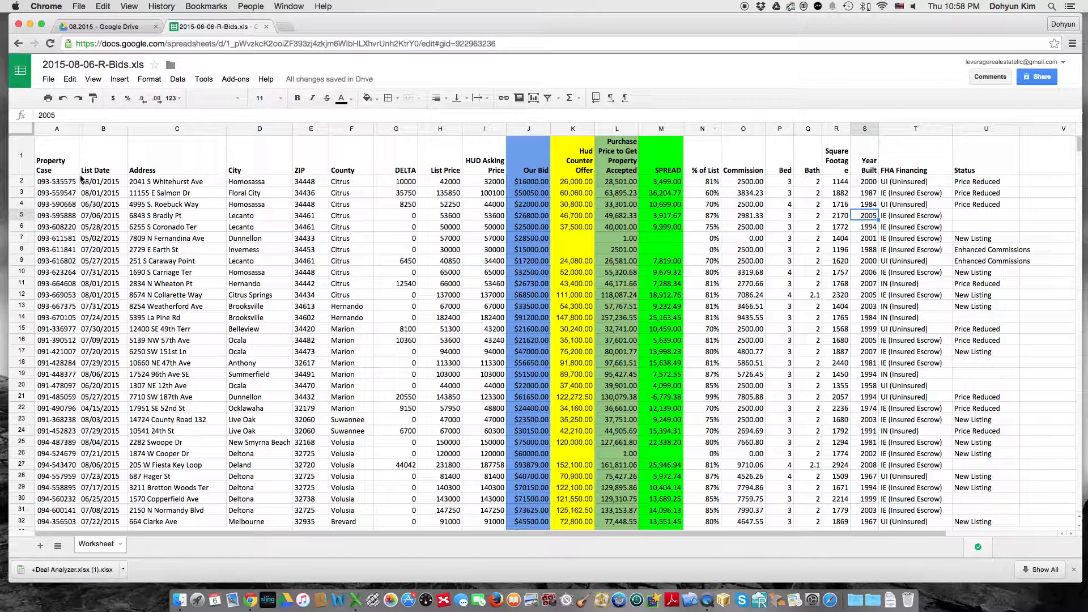
Freeze the header row so the column titles stay in place while looking through the bids.
left_click(21, 159)
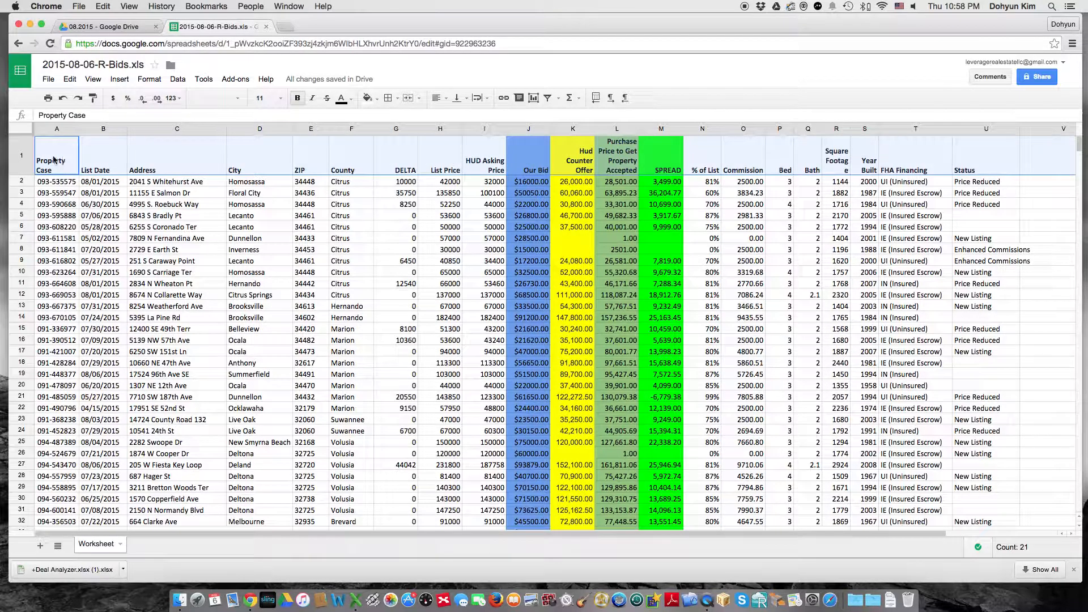
left_click(93, 78)
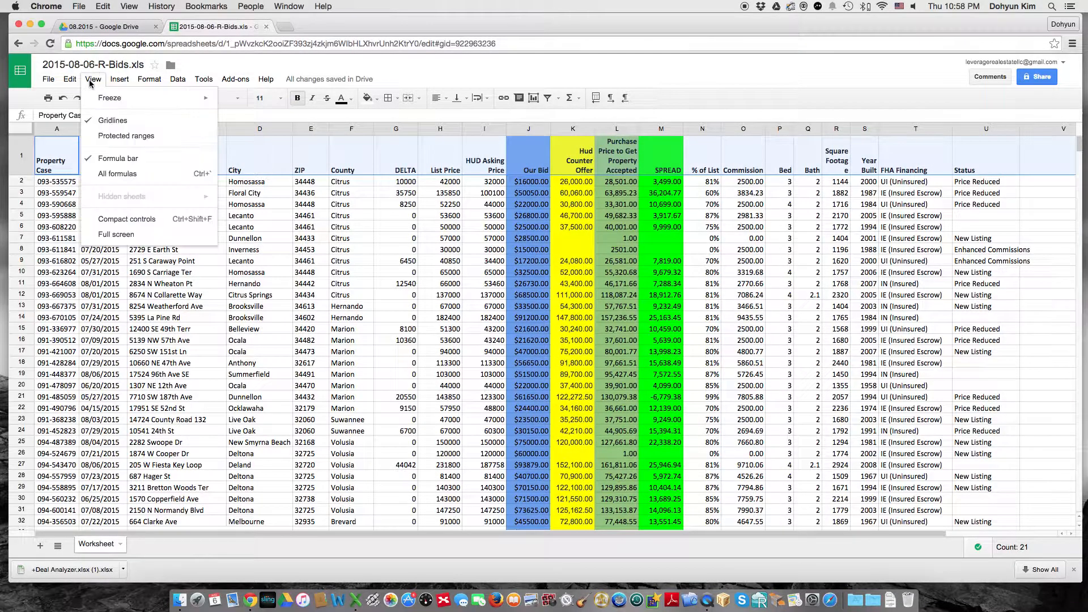
mouse_move(114, 102)
left_click(256, 117)
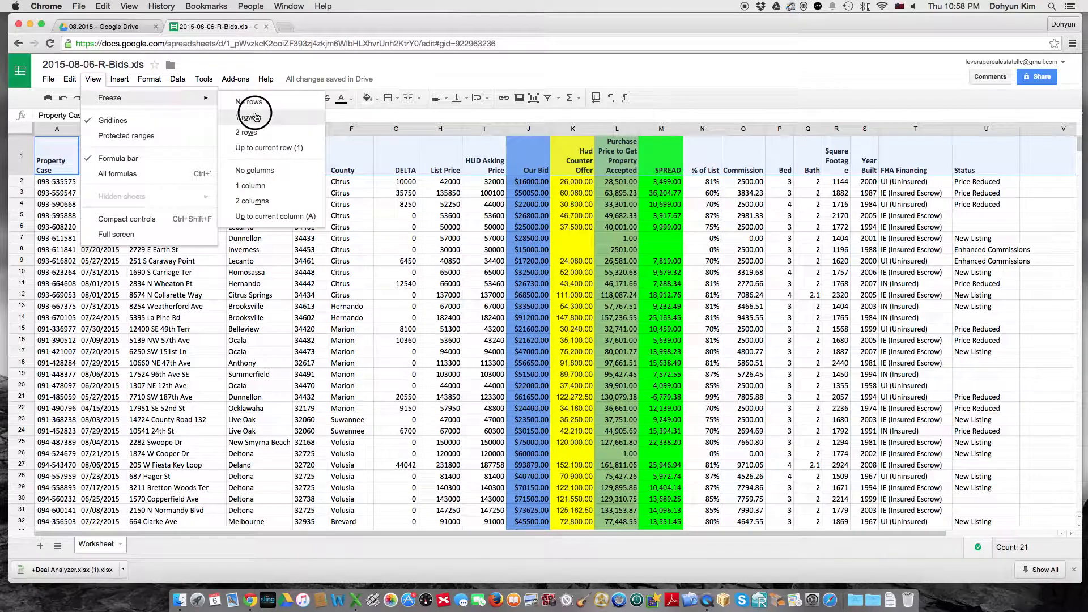
scroll(215, 232, "down", 8)
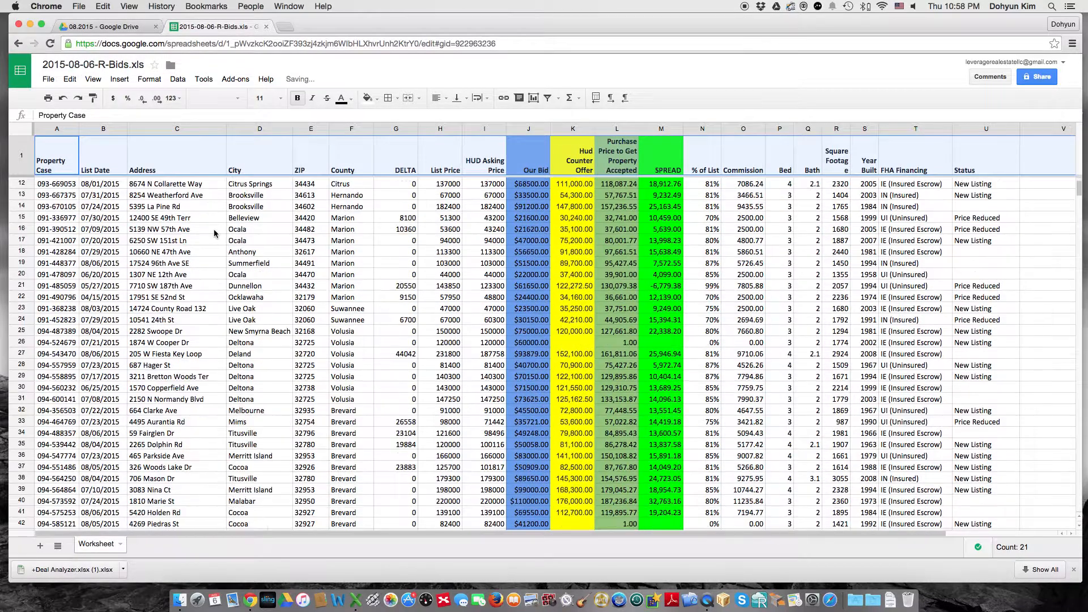
scroll(215, 232, "down", 5)
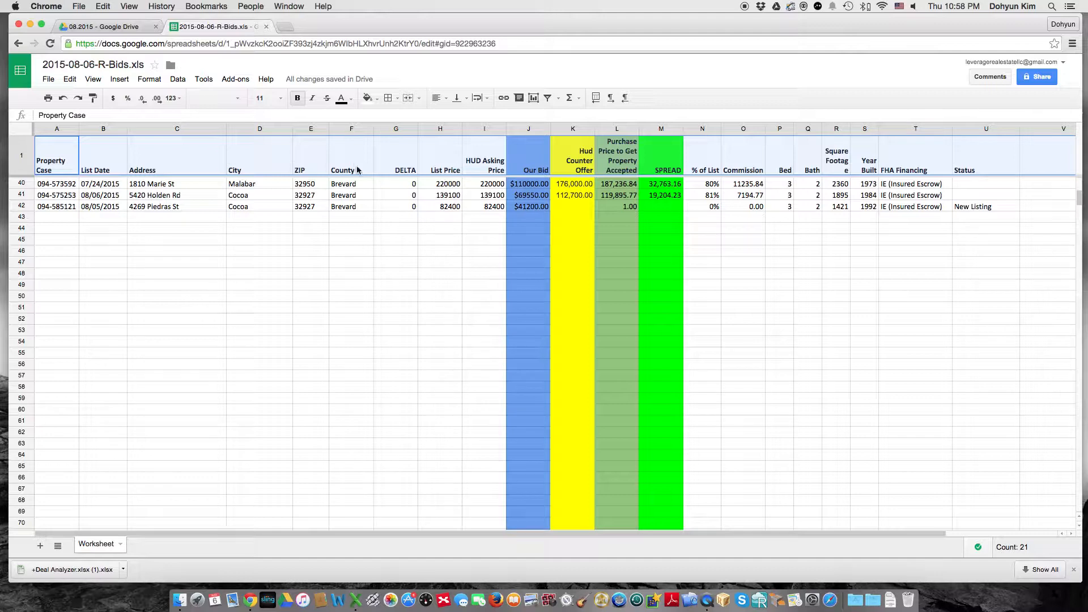
Sort the whole sheet by the County column from A to Z.
scroll(278, 177, "up", 13)
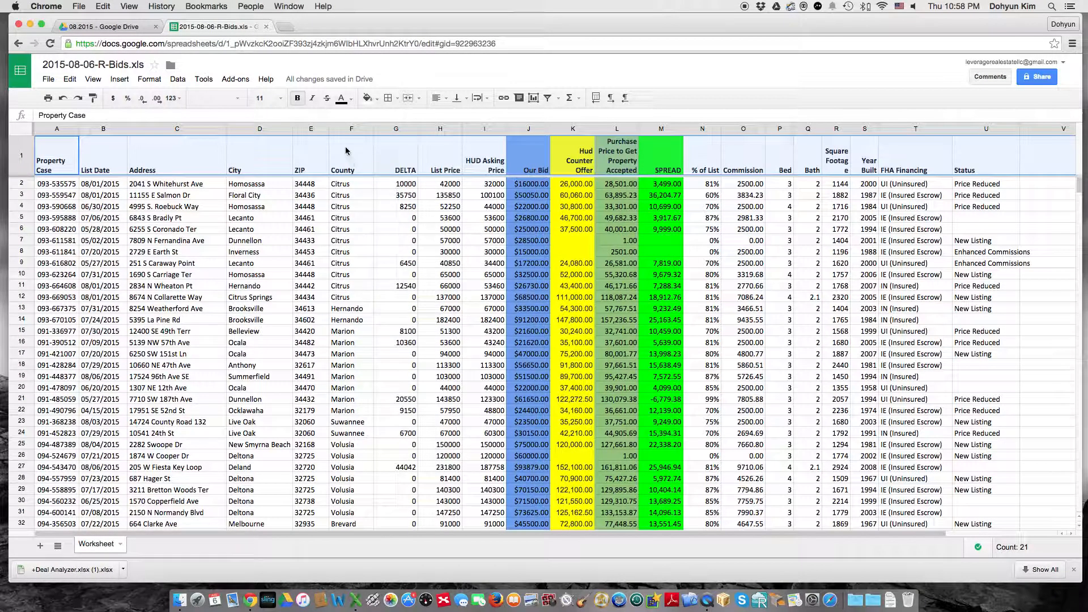
left_click(342, 130)
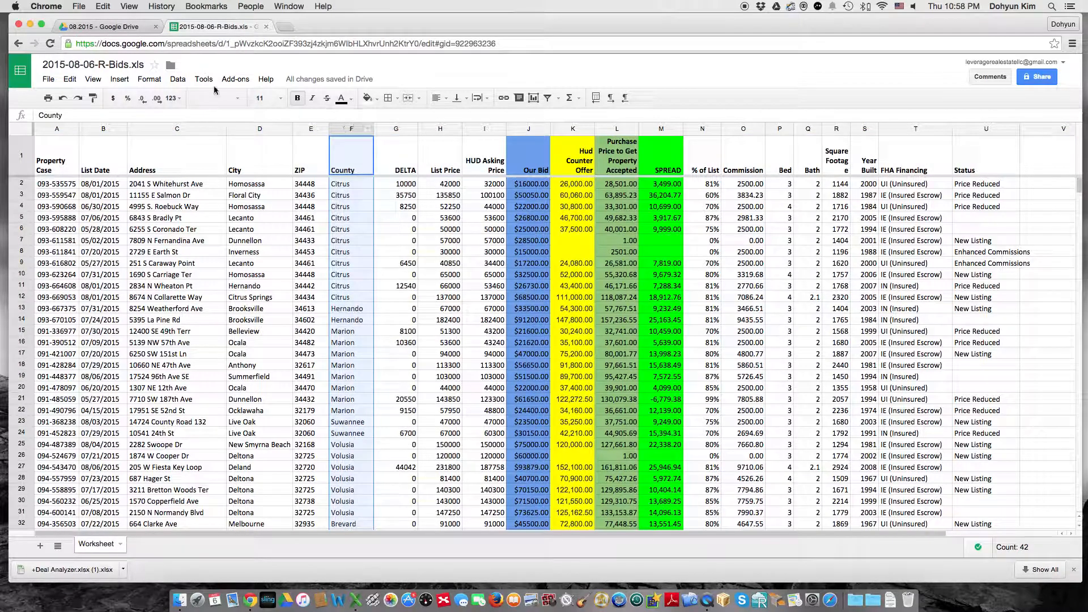
left_click(183, 85)
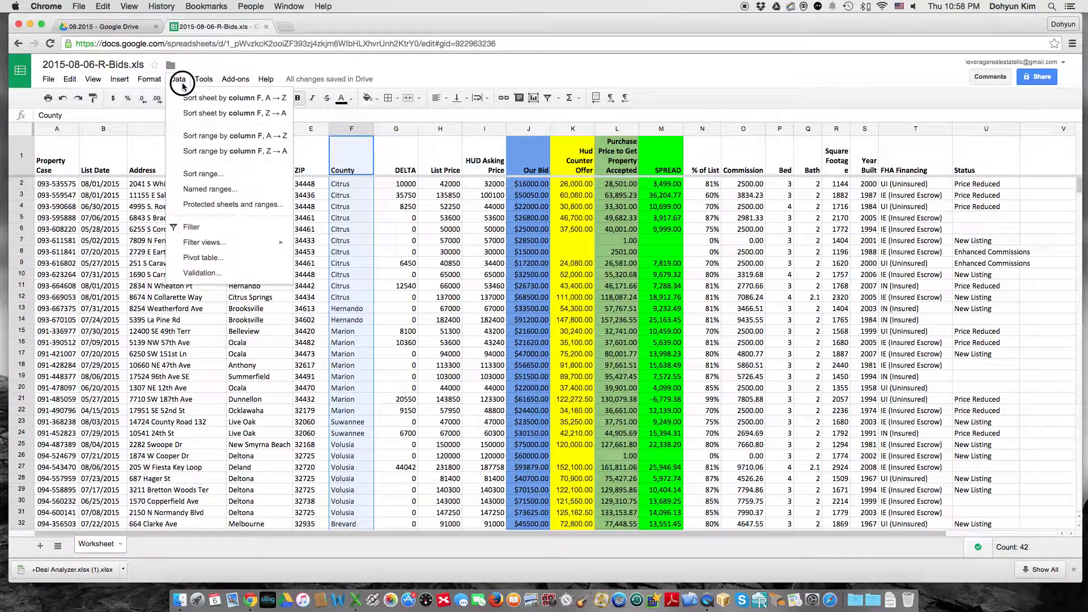
left_click(238, 100)
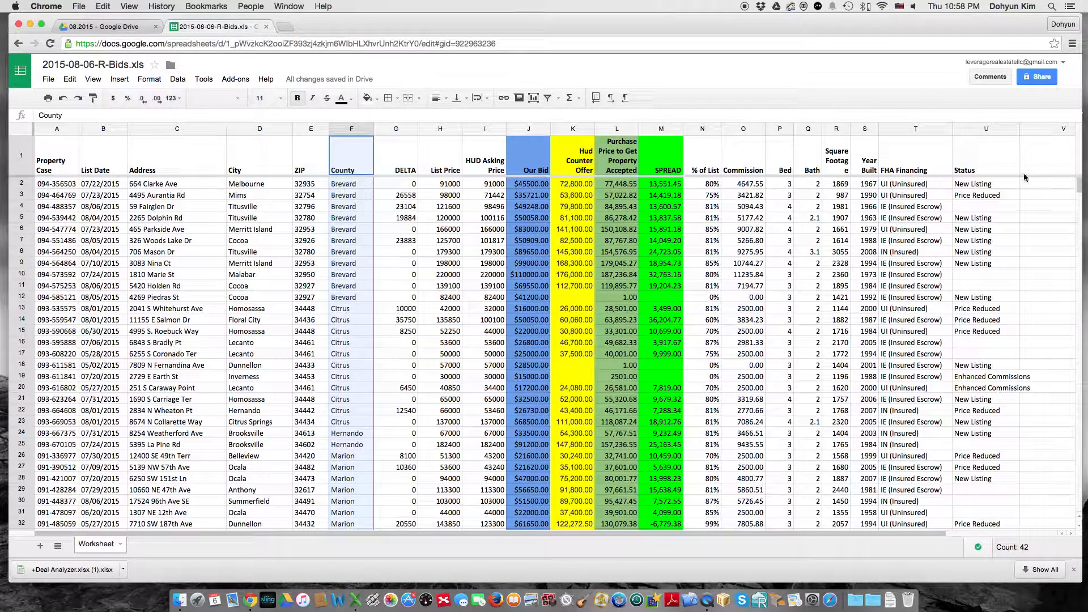
Widen the Status column to fit its longest entries, and look through the rows sorted by county.
left_click_drag(1018, 130, 1034, 130)
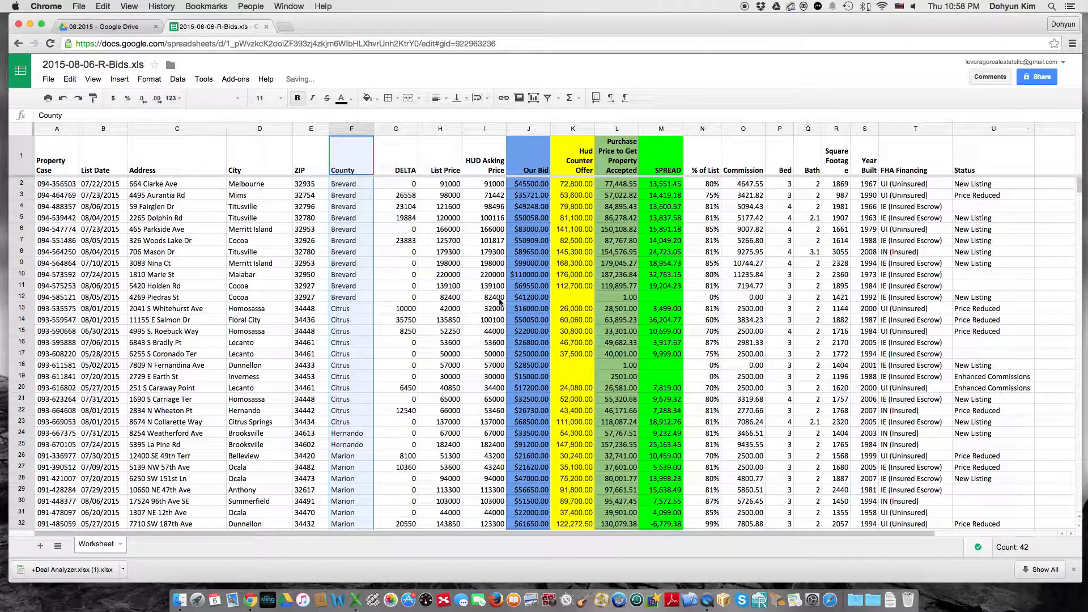
scroll(494, 301, "down", 8)
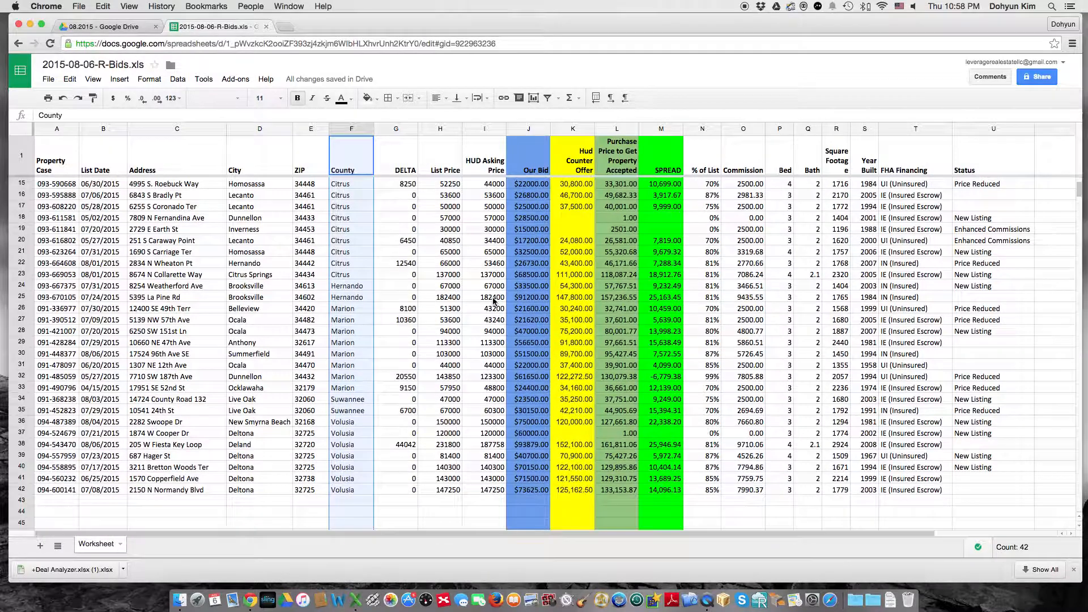
scroll(493, 301, "up", 8)
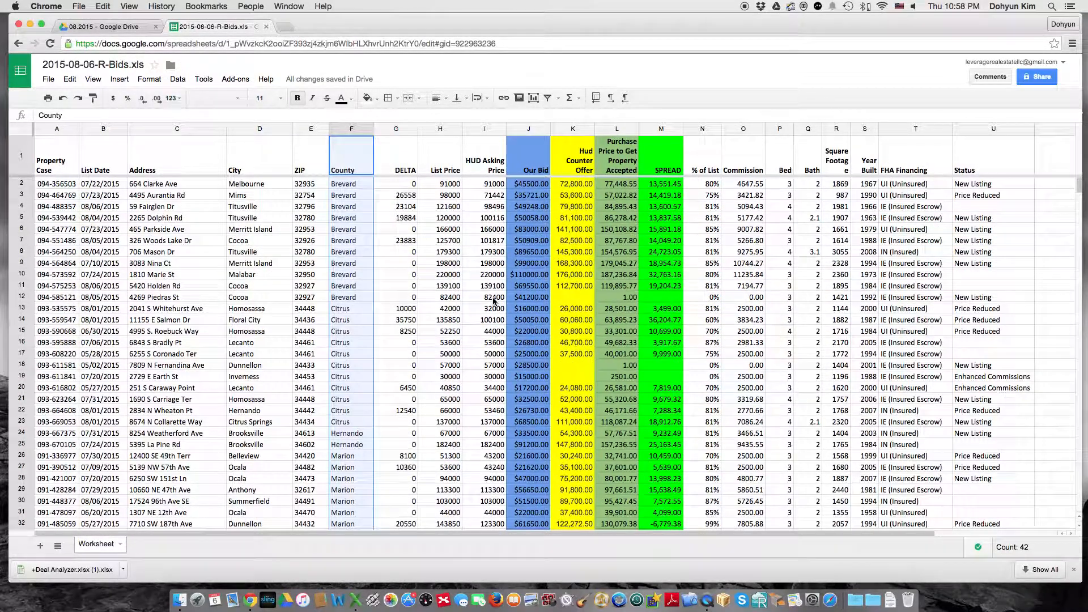
scroll(494, 302, "down", 3)
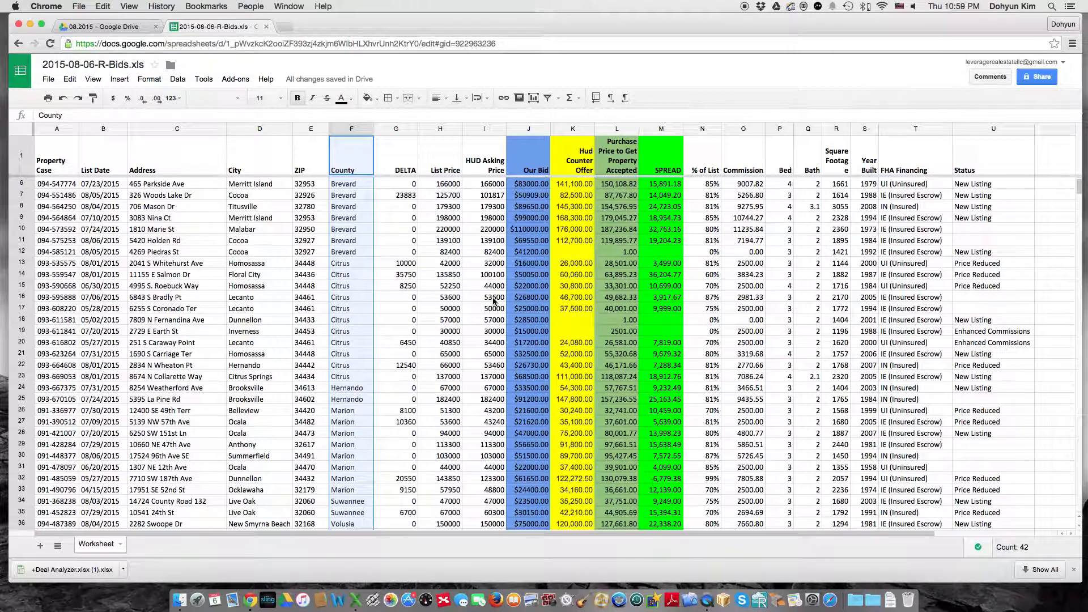